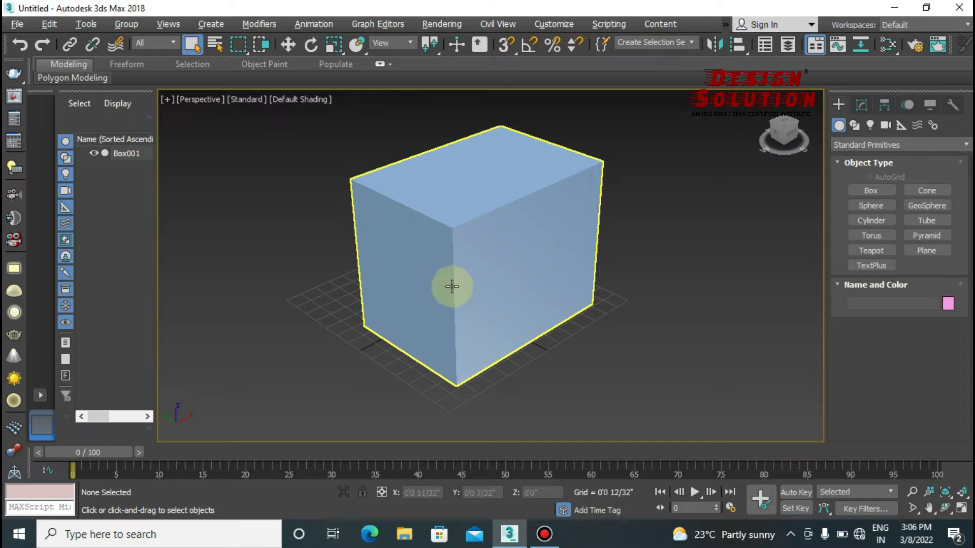
Toggle the four-viewport layout on and back to a single maximized perspective view
scroll(472, 249, up, 4)
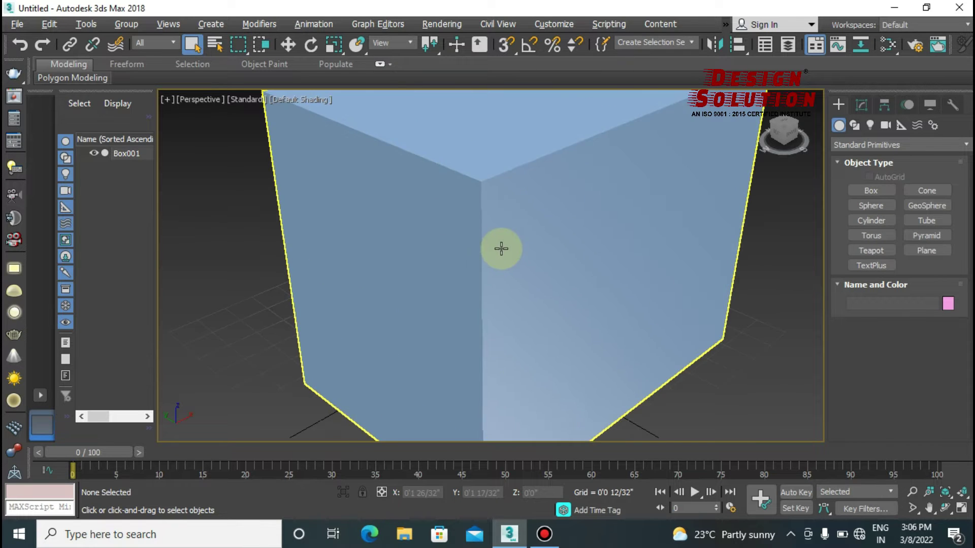
scroll(501, 249, down, 4)
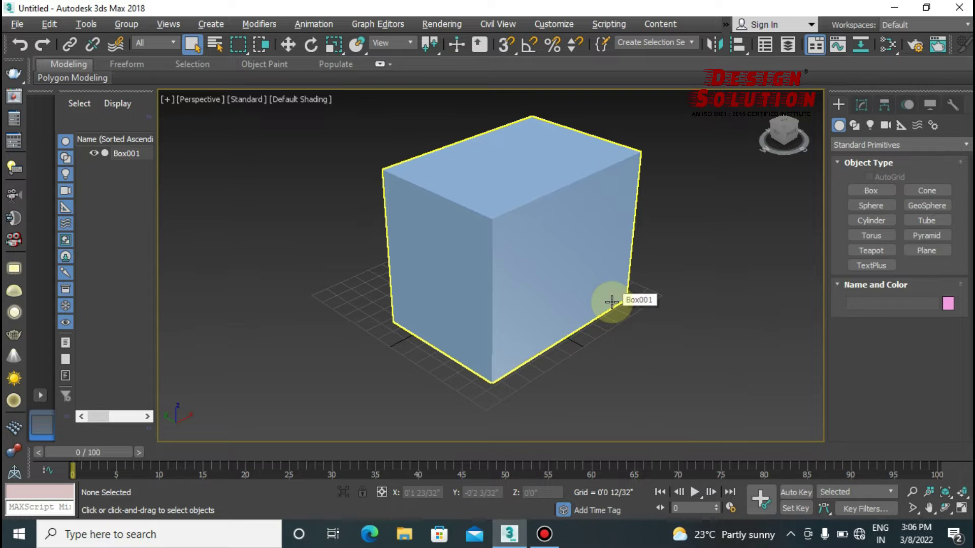
scroll(511, 294, up, 4)
scroll(513, 293, down, 4)
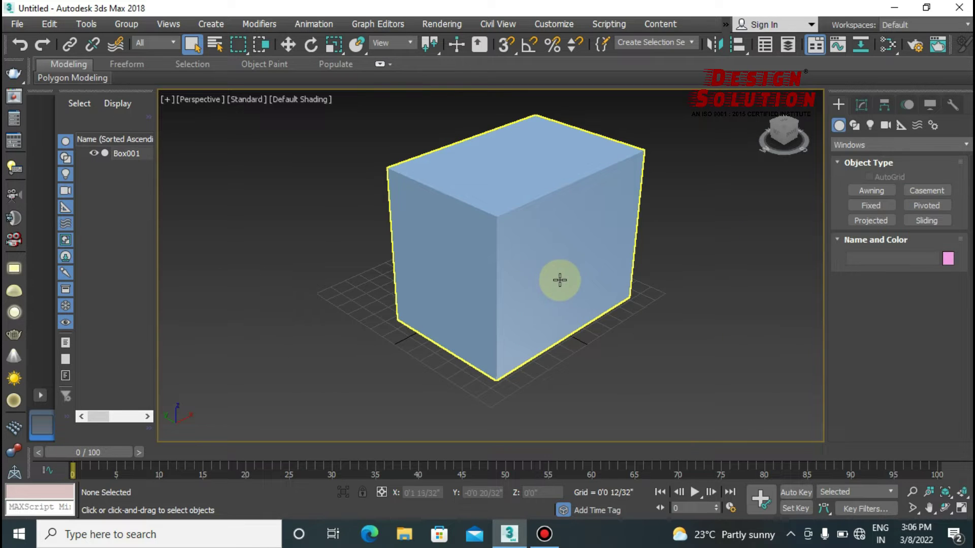
key(alt+w)
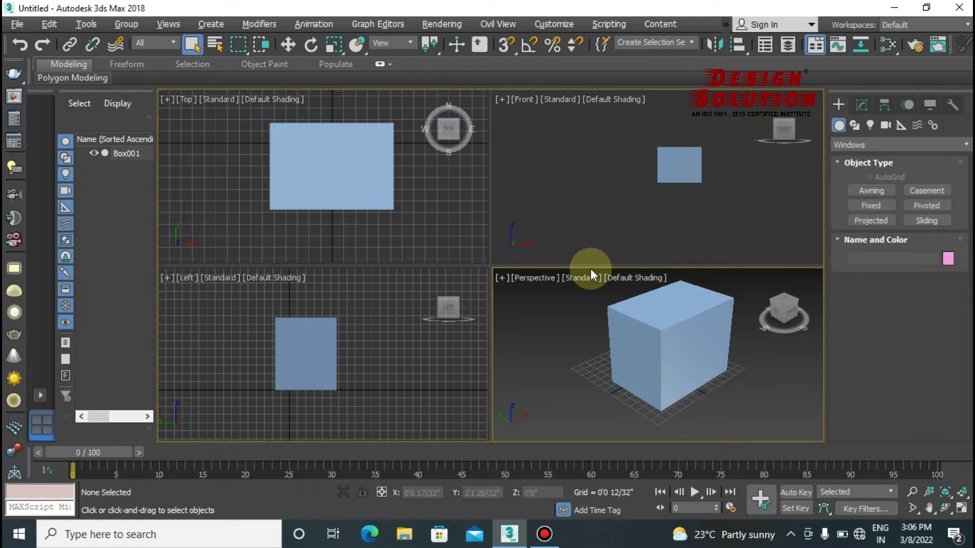
key(alt+w)
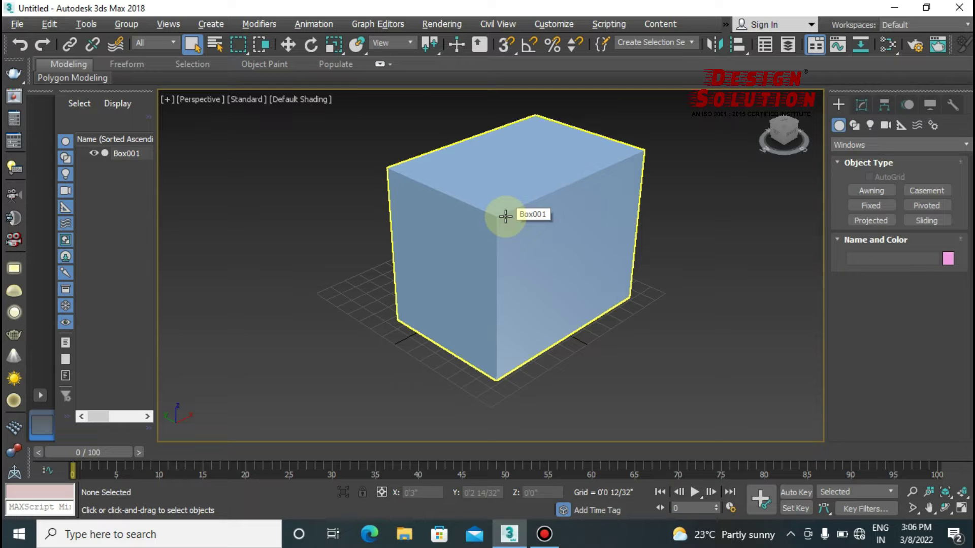
View the box from the Left, then Top, then Front views
key(l)
key(t)
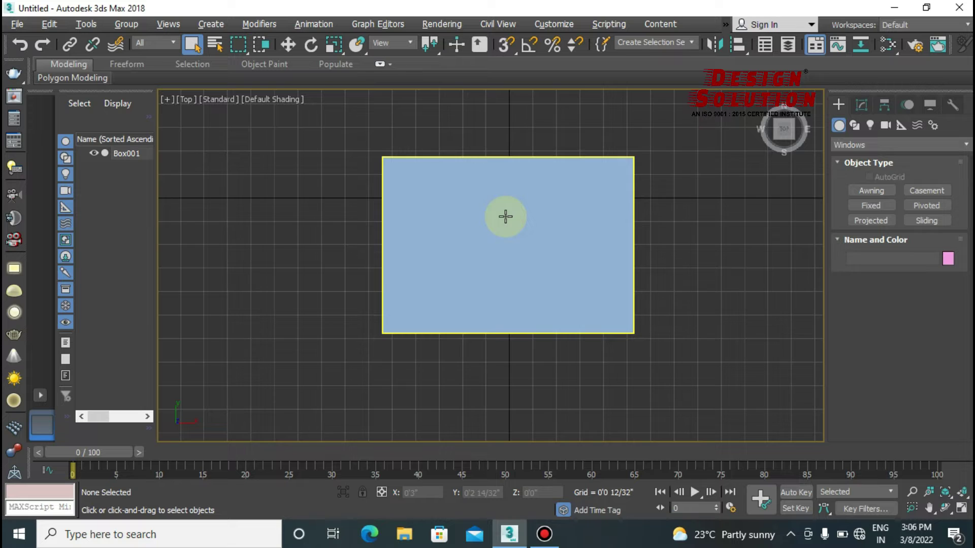
key(f)
scroll(518, 220, up, 2)
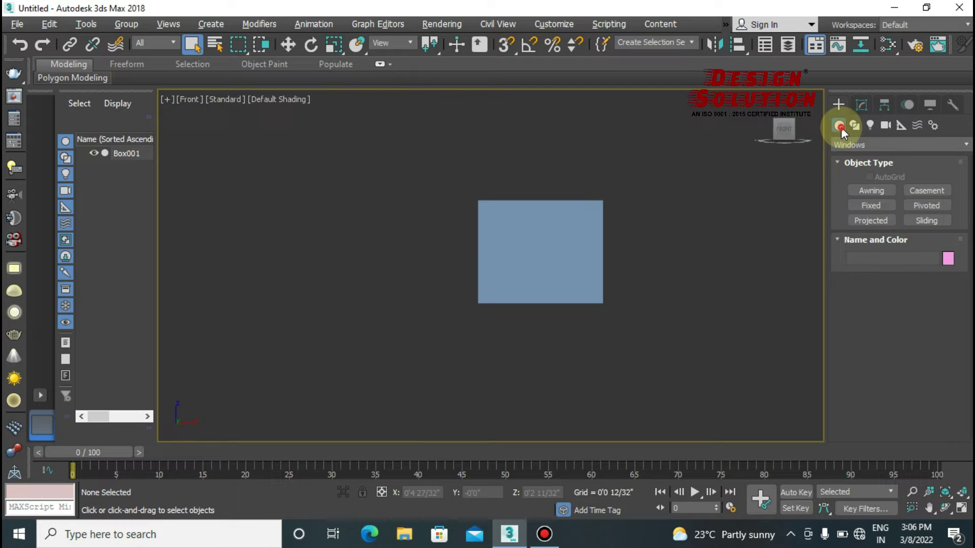
Show the Compound Objects category and browse the other creatable object categories
click(846, 148)
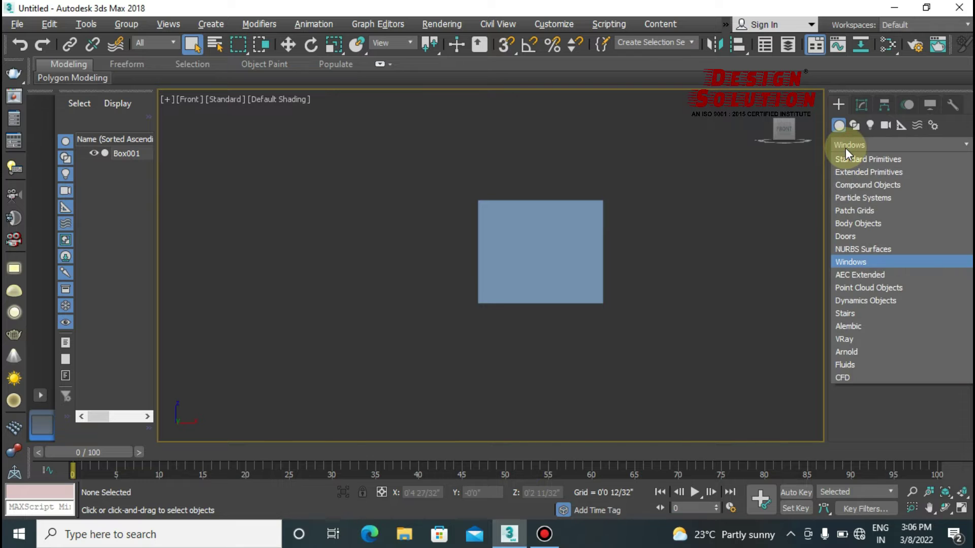
click(852, 186)
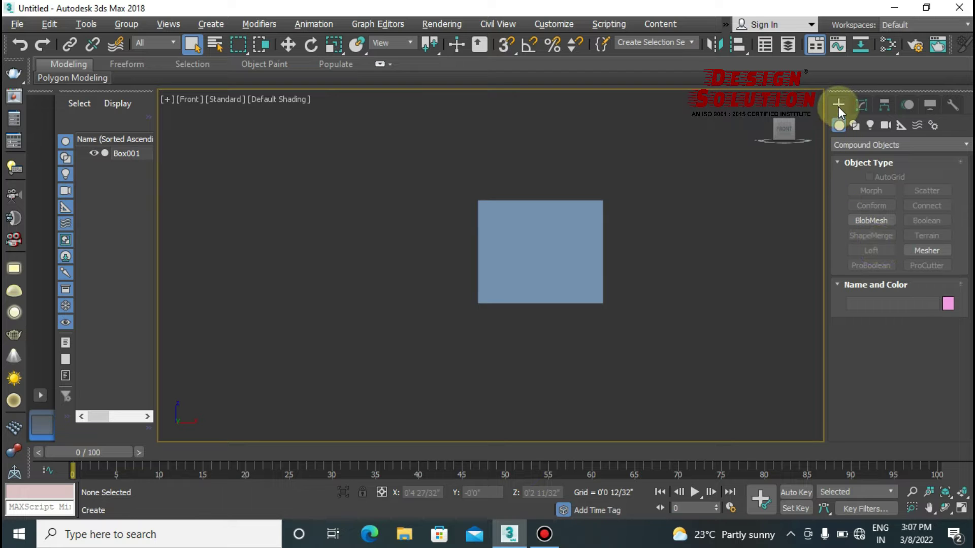
scroll(511, 253, up, 5)
scroll(526, 236, down, 2)
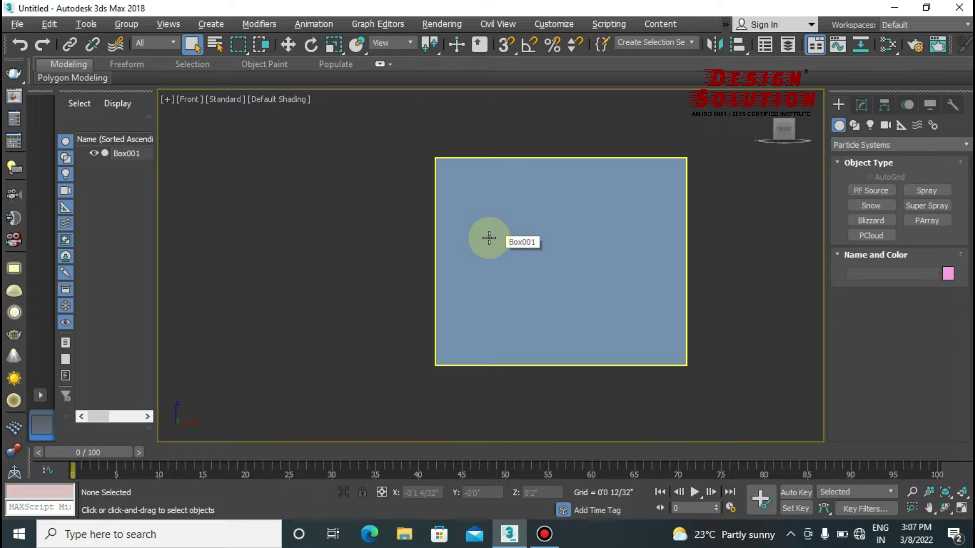
scroll(424, 275, down, 2)
scroll(506, 280, down, 1)
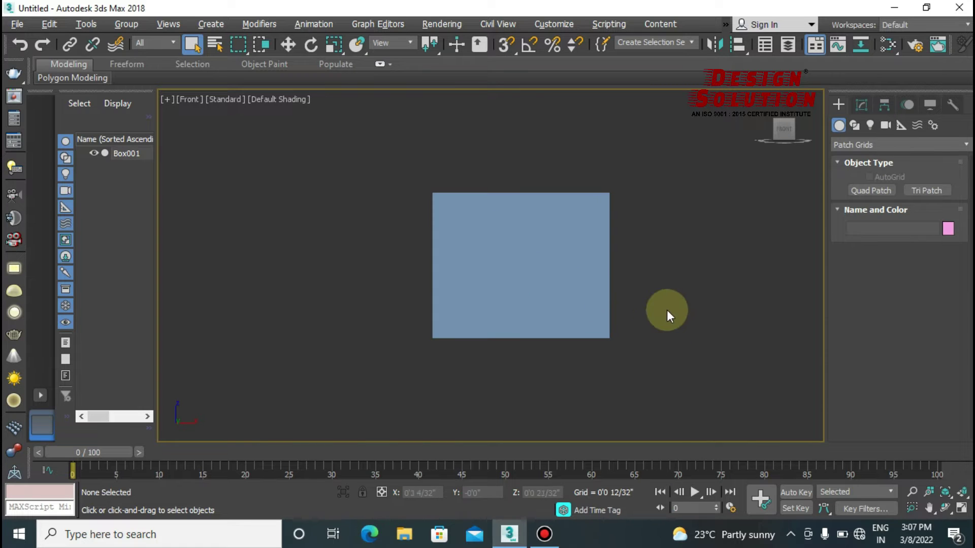
Return to the Perspective view and select the box
key(p)
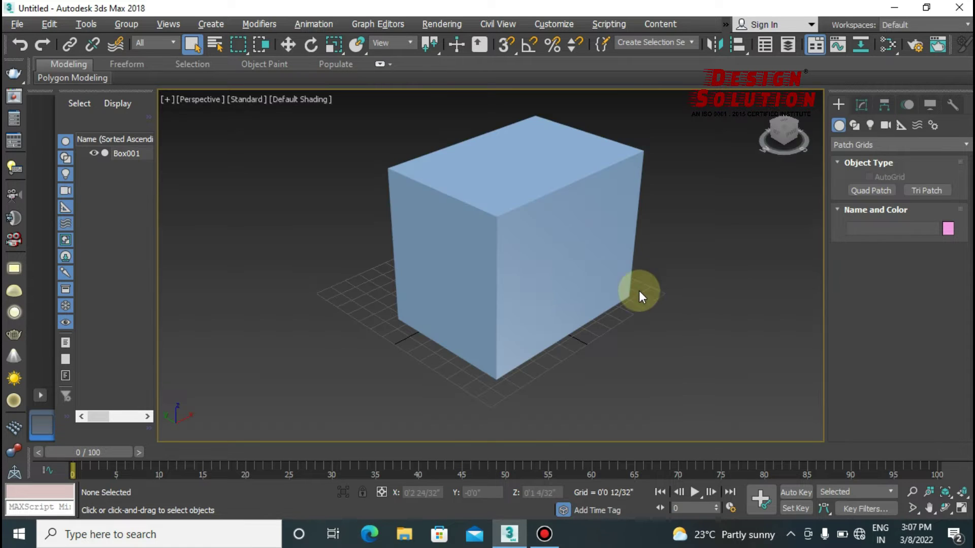
scroll(513, 304, down, 5)
scroll(533, 274, up, 6)
click(533, 275)
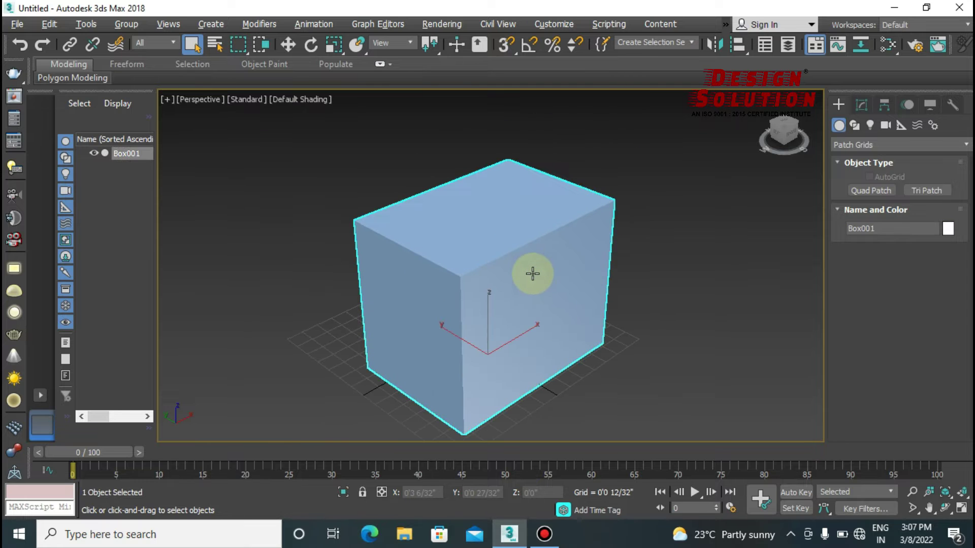
Delete the box and draw a new Standard Primitives box as a thin upright slab
key(Delete)
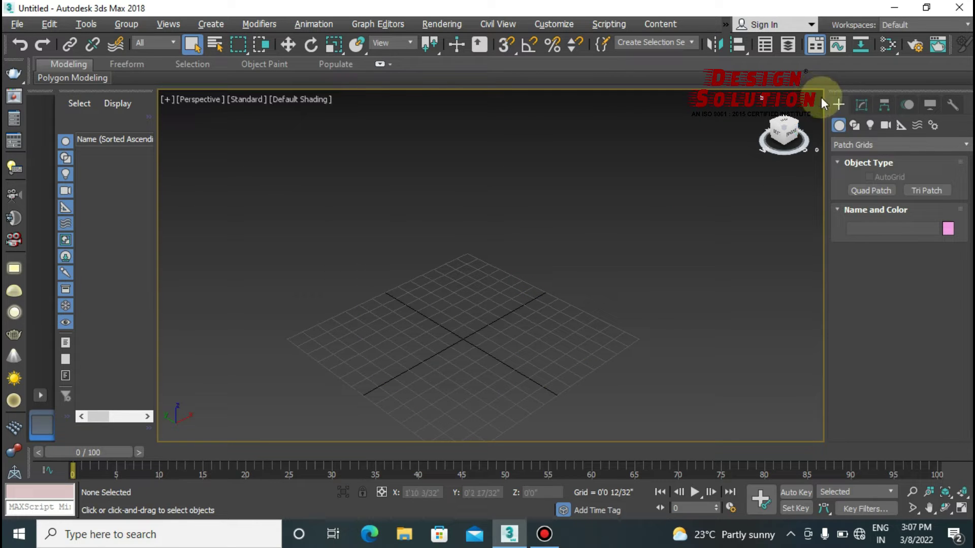
click(842, 146)
click(870, 190)
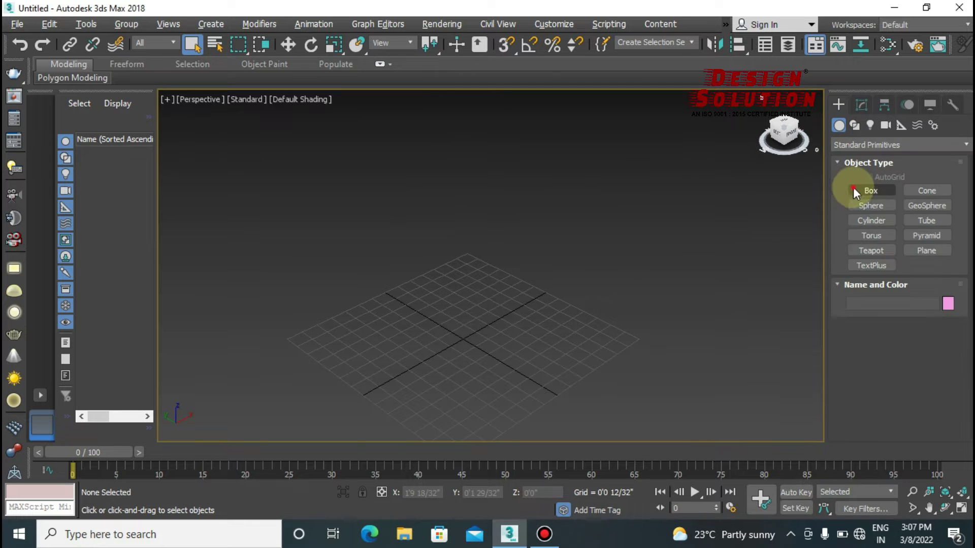
drag(513, 223, 606, 318)
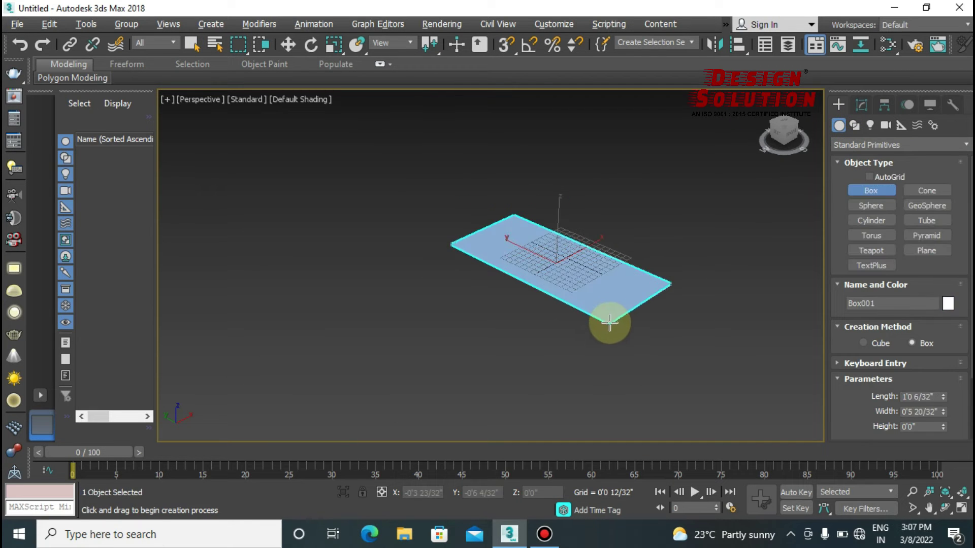
click(610, 170)
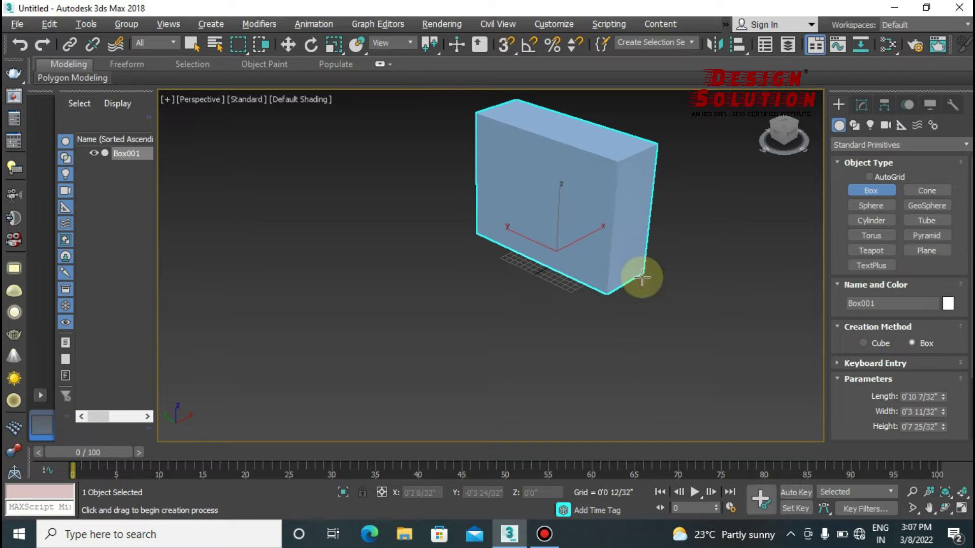
right_click(642, 282)
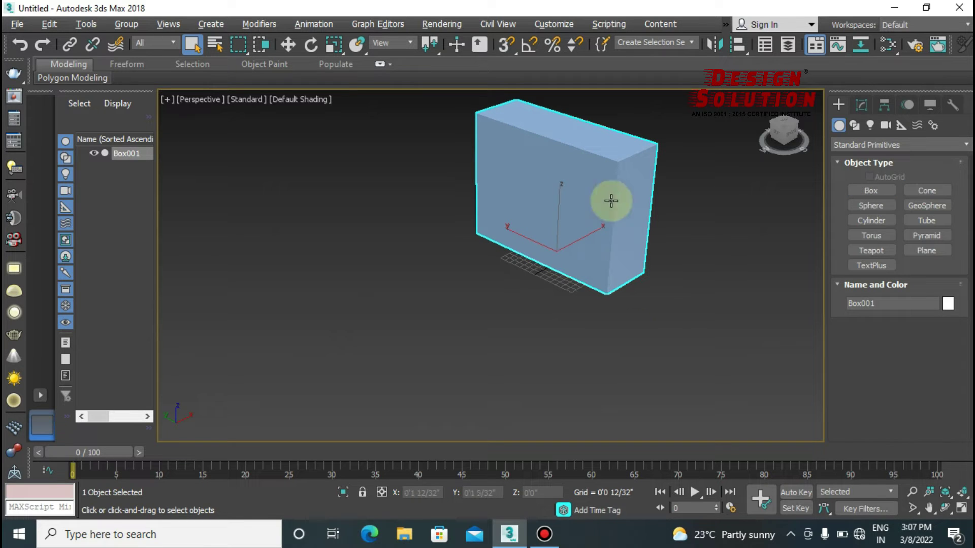
click(858, 104)
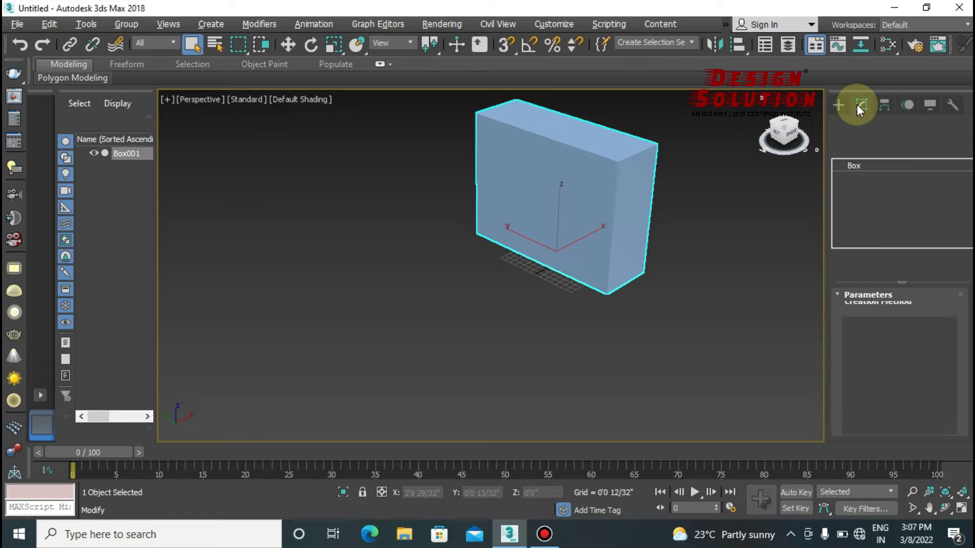
Set Box001's Length to 15, Width to 4 and Height to 10
click(912, 312)
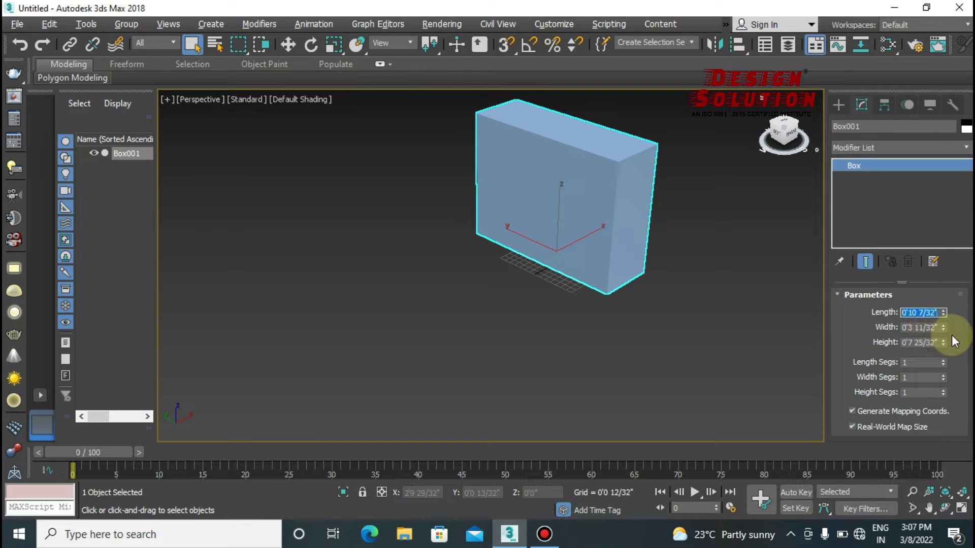
double_click(915, 312)
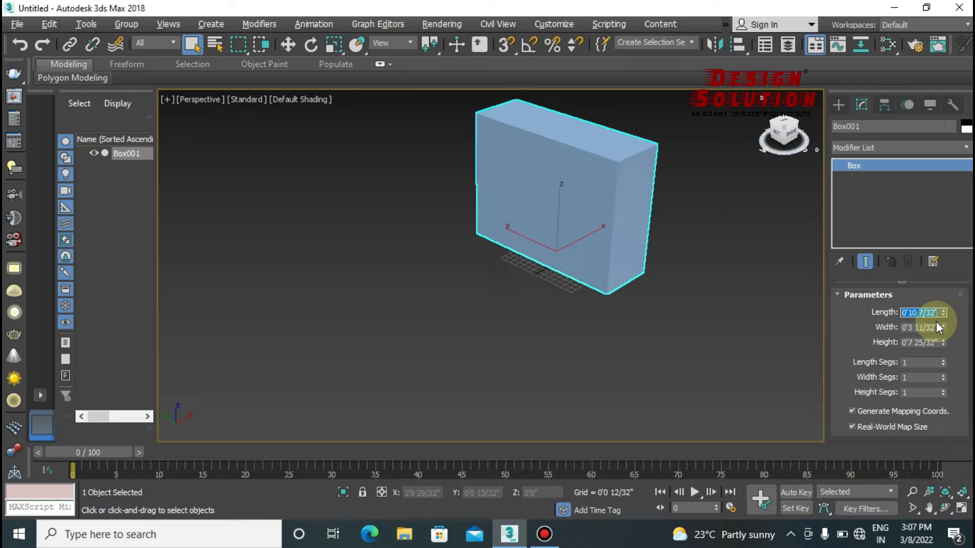
text(15)
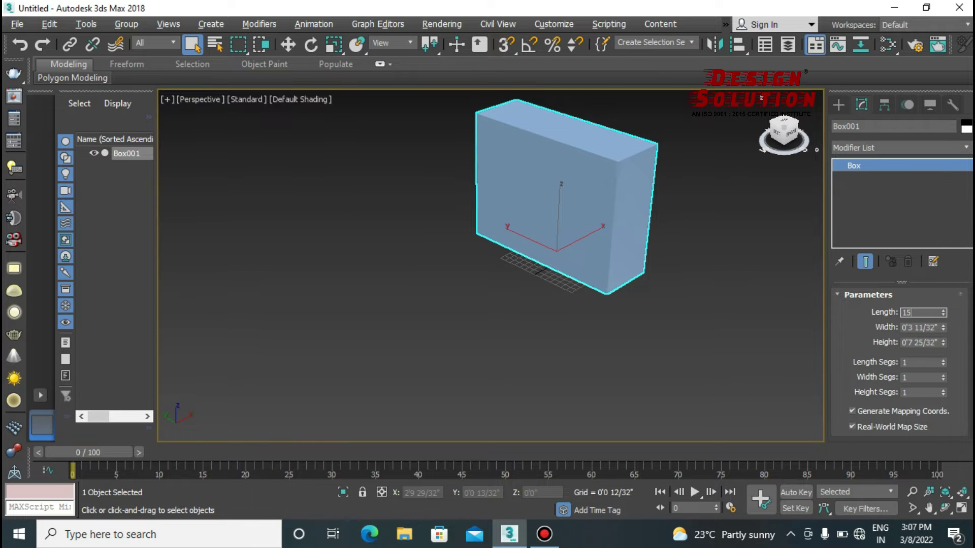
key(Return)
key(Tab)
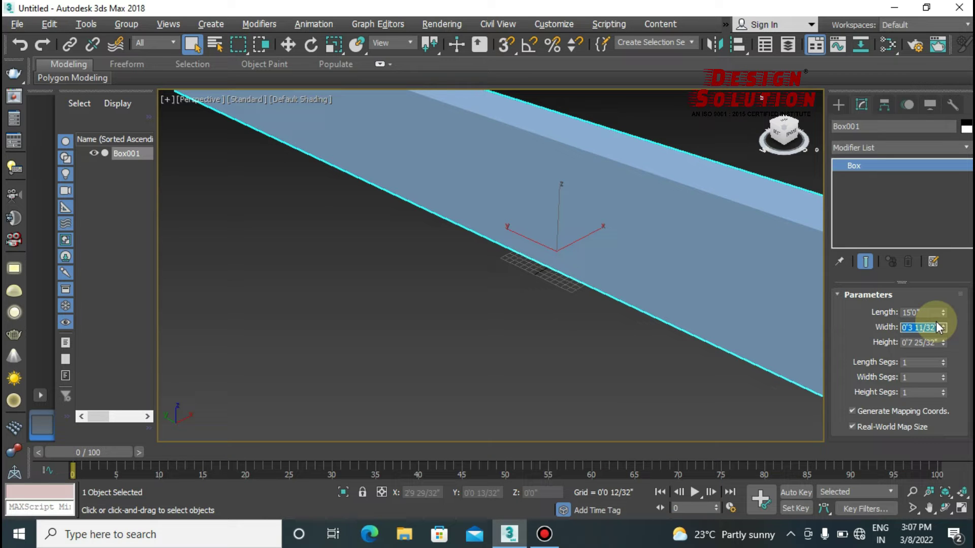
text(4)
key(Return)
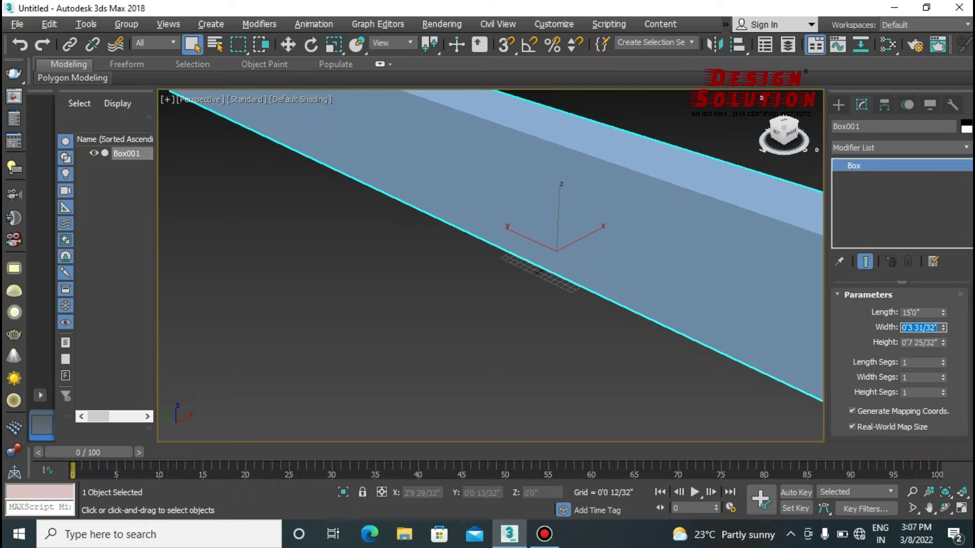
key(Tab)
text(10)
key(Return)
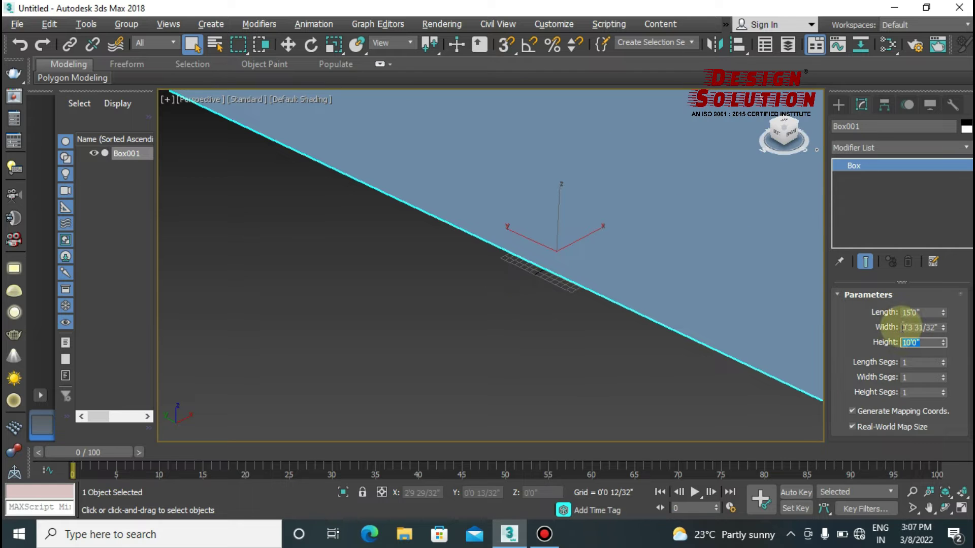
Orbit to see the whole thin wall, then clear the selection
alt+middle_drag(449, 332, 491, 349)
scroll(513, 325, down, 5)
alt+middle_drag(533, 301, 533, 298)
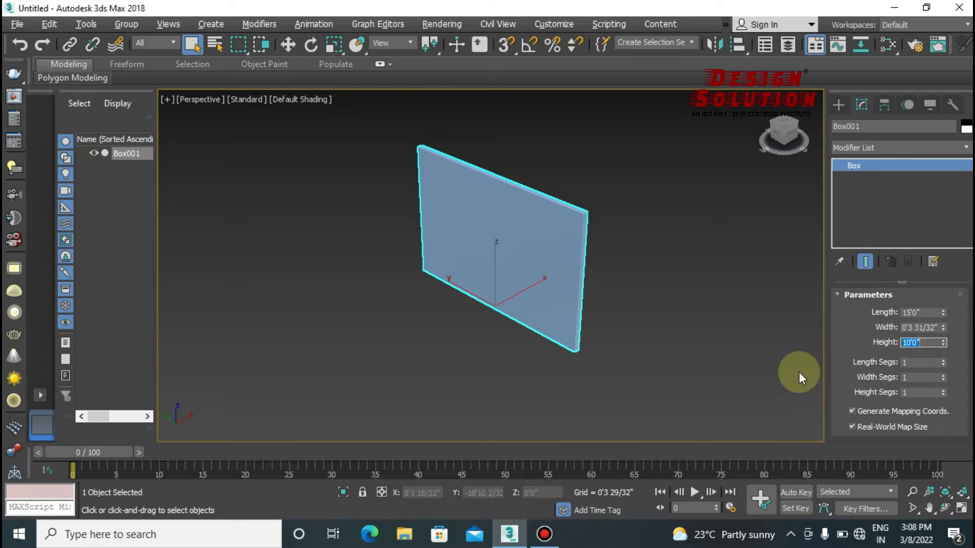
click(692, 333)
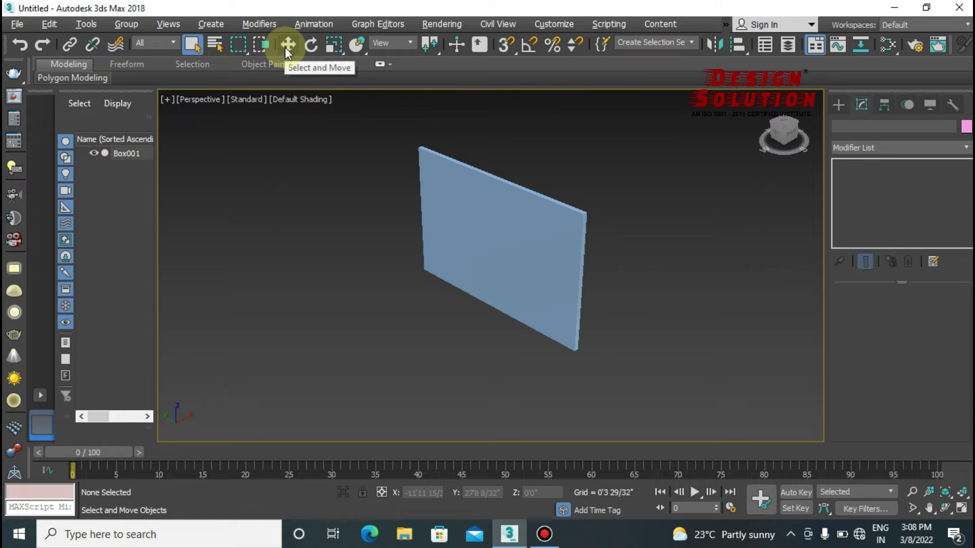
Select Box001 with Select and Move and orbit to see the wall edge-on
key(w)
click(527, 287)
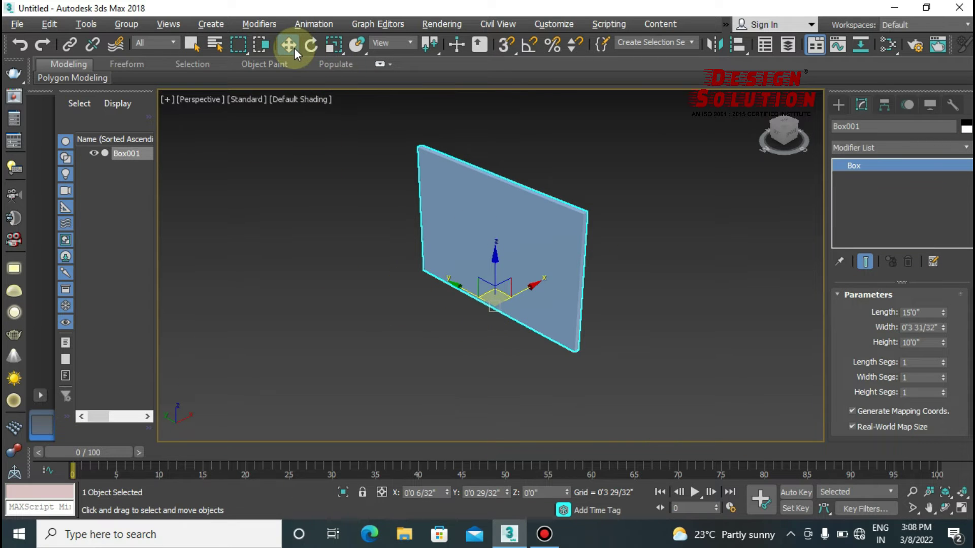
scroll(544, 325, down, 5)
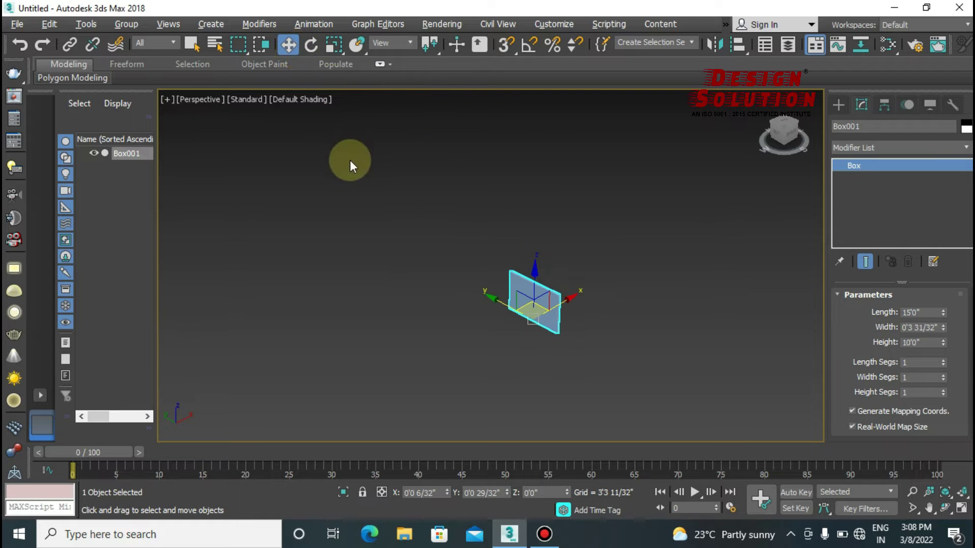
scroll(556, 353, up, 2)
scroll(568, 340, up, 3)
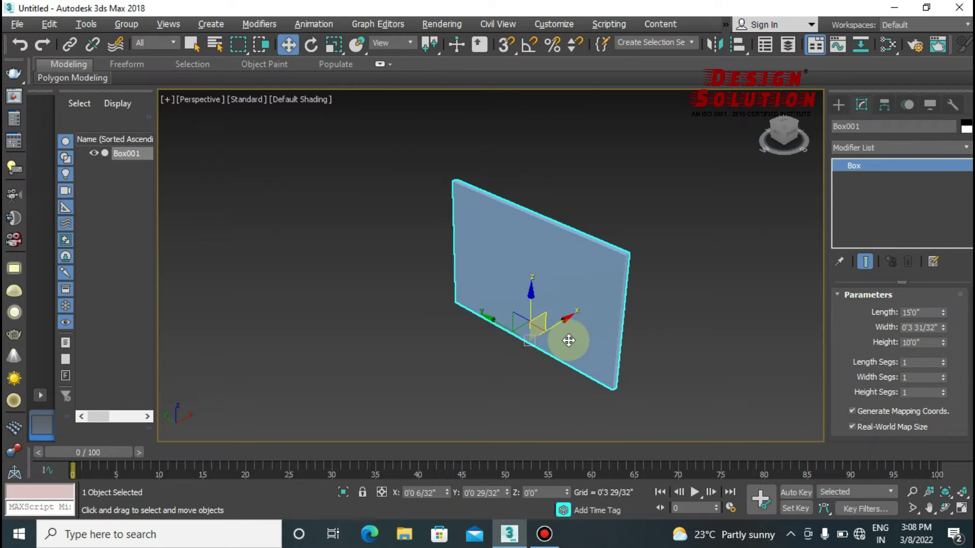
scroll(590, 344, up, 2)
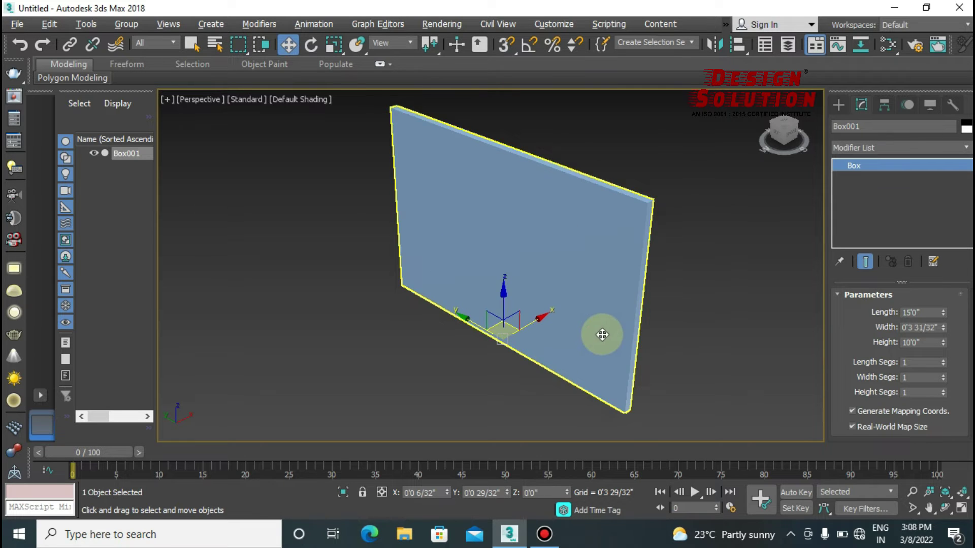
mouse_move(592, 327)
alt+middle_down()
mouse_move(572, 338)
mouse_move(526, 328)
mouse_move(505, 298)
mouse_move(520, 267)
mouse_move(561, 278)
mouse_move(570, 311)
mouse_move(544, 337)
mouse_move(516, 327)
mouse_move(522, 296)
mouse_move(559, 294)
mouse_move(566, 322)
mouse_move(515, 262)
mouse_move(496, 289)
mouse_move(509, 311)
mouse_move(496, 261)
mouse_move(496, 303)
alt+middle_up()
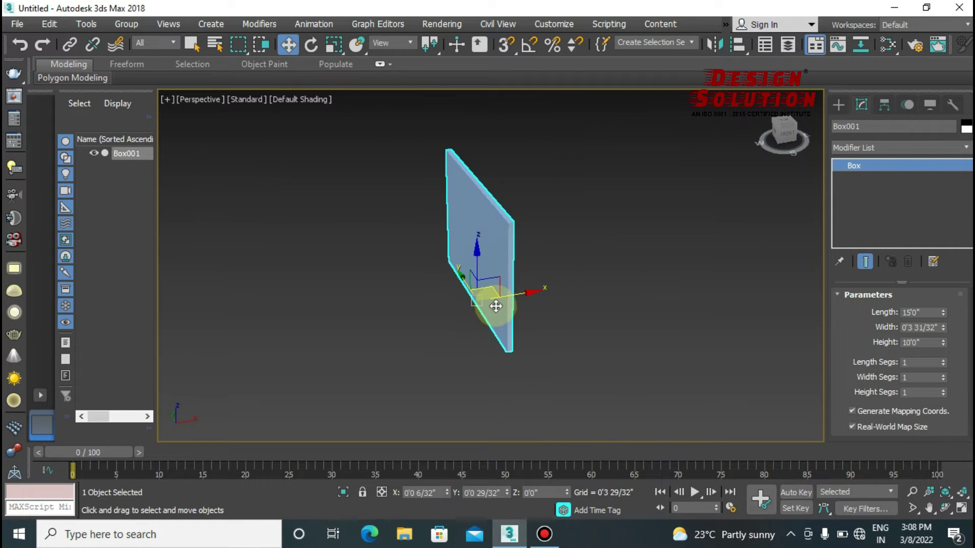
Drag the wall about 8 ft along X and 7 ft along Y to X 7'11", Y 7'1"
scroll(506, 261, up, 3)
scroll(503, 264, down, 2)
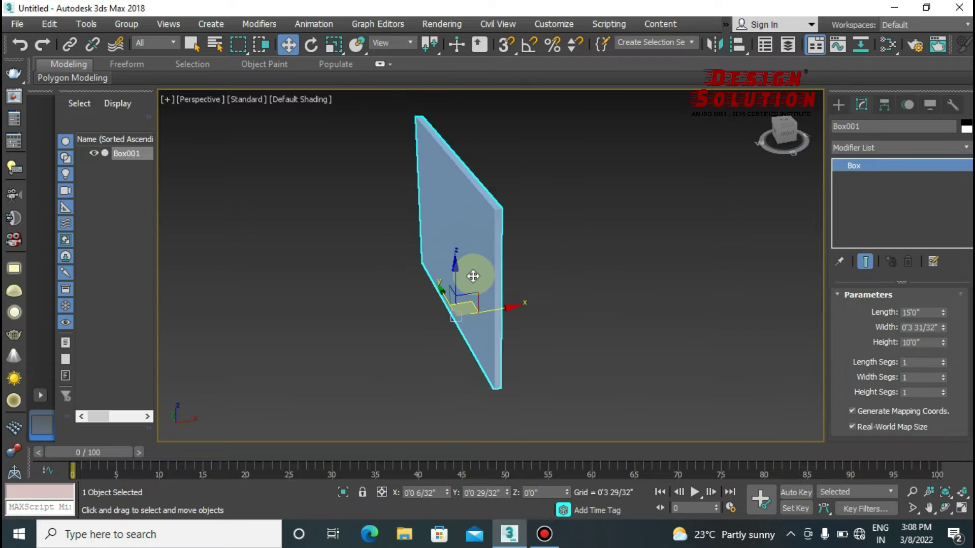
scroll(475, 274, down, 4)
scroll(484, 273, up, 3)
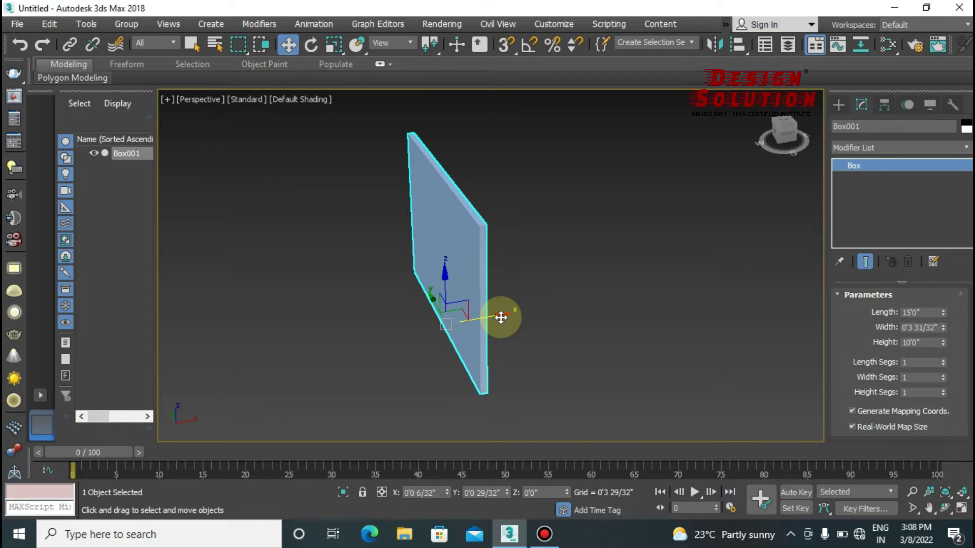
drag(502, 318, 595, 359)
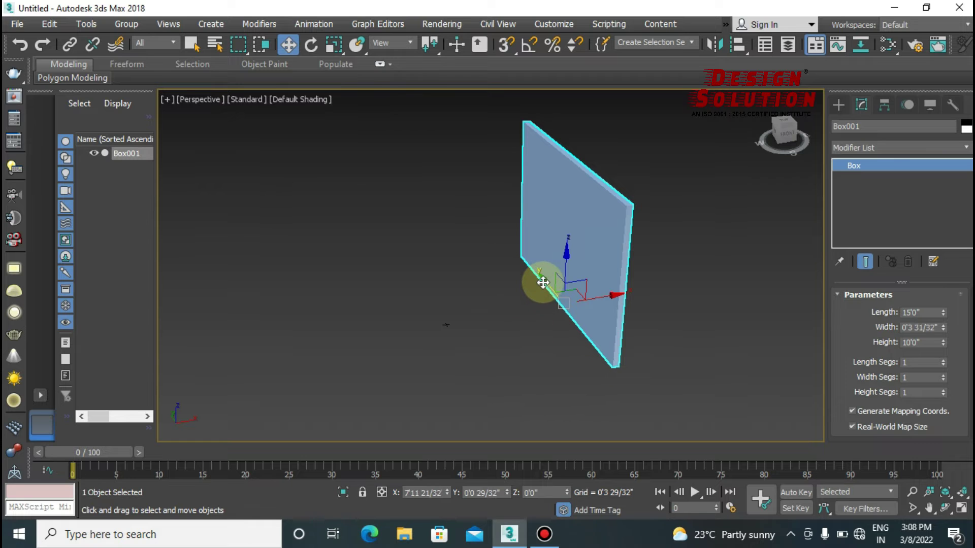
drag(543, 283, 544, 291)
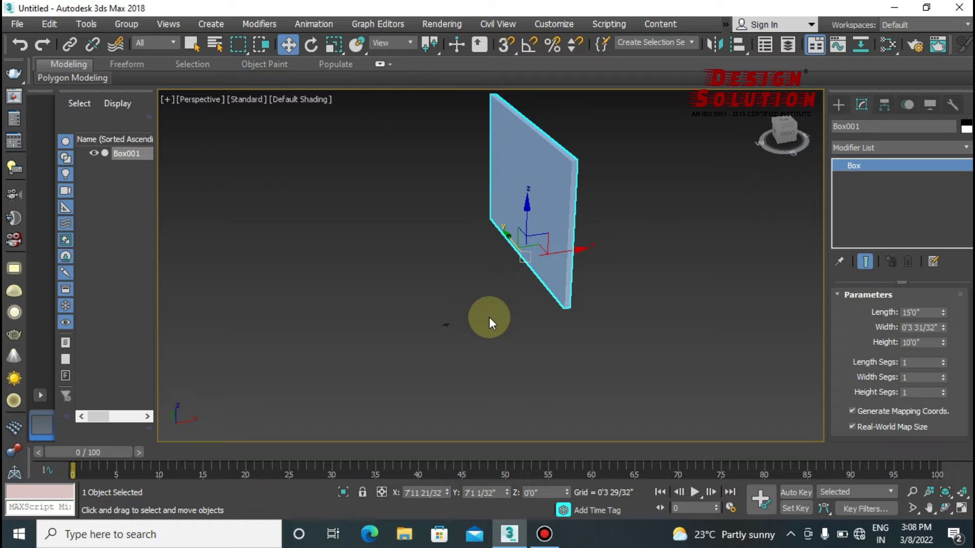
Switch to the Front view and turn the home grid on beneath the upright wall
key(f)
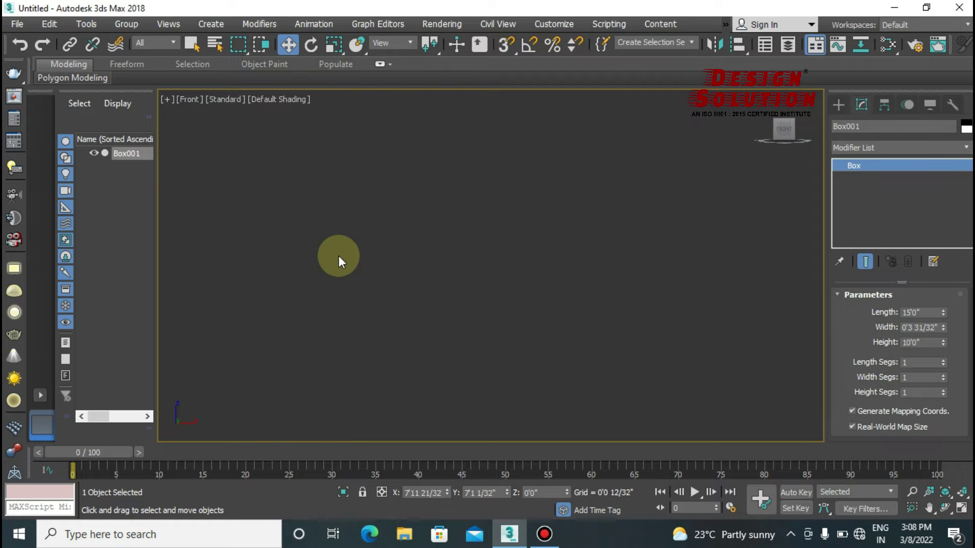
scroll(569, 306, down, 3)
scroll(527, 315, up, 2)
scroll(500, 288, up, 2)
scroll(471, 286, down, 1)
key(g)
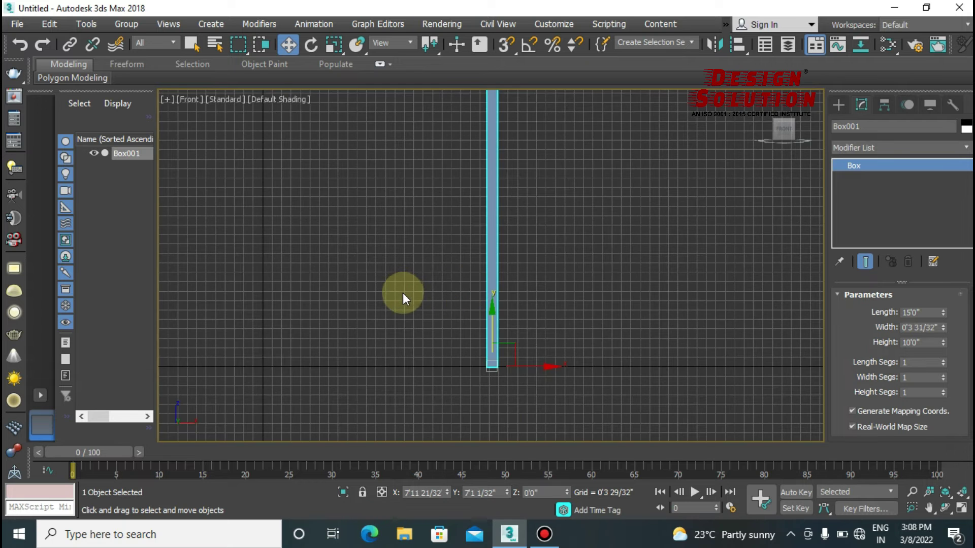
scroll(404, 293, down, 3)
key(g)
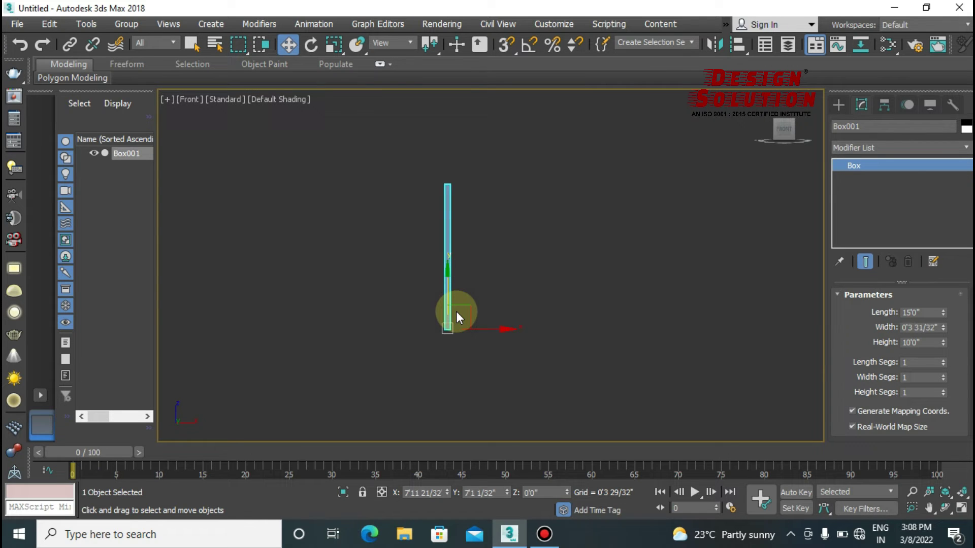
key(g)
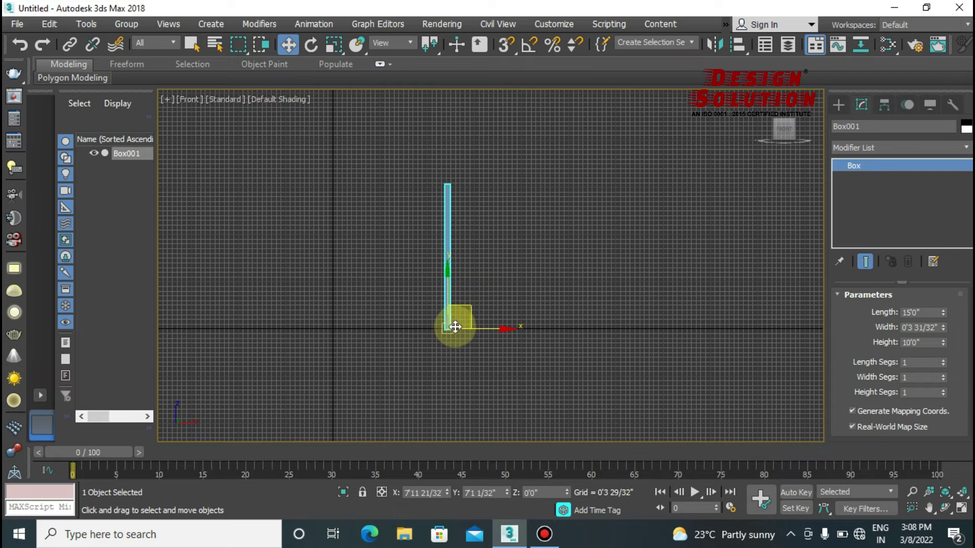
scroll(455, 328, up, 3)
scroll(498, 339, up, 2)
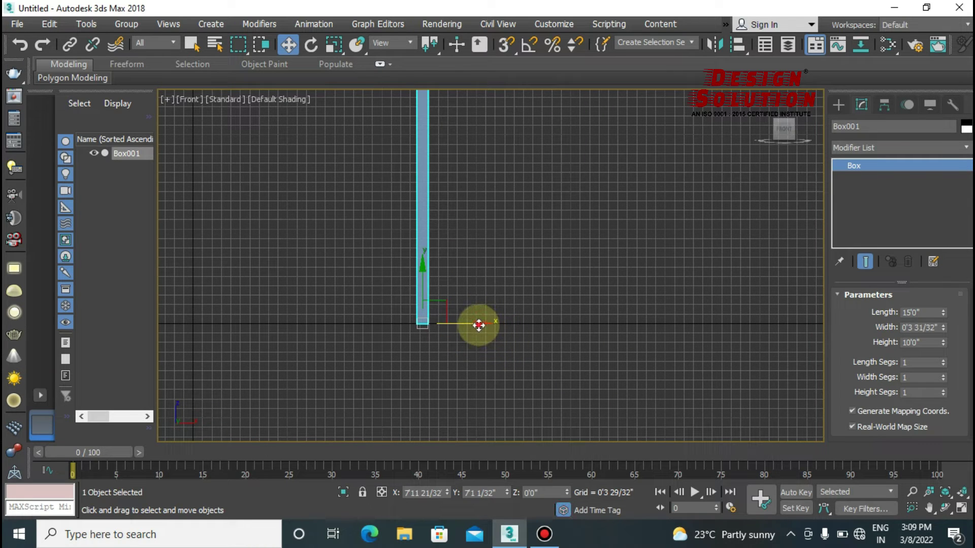
Slide the wall left along X to about 2'9" and frame it in the Top view
drag(444, 339, 295, 341)
scroll(630, 383, down, 3)
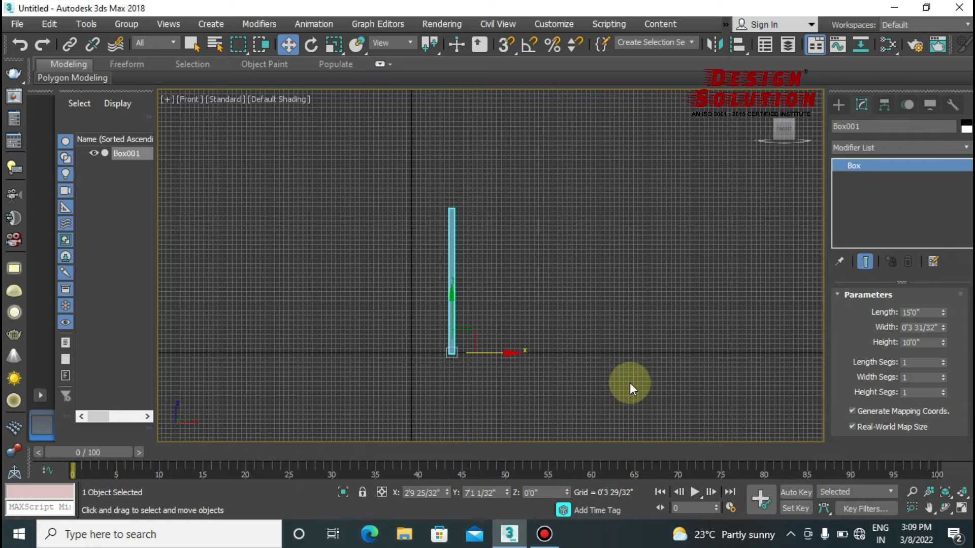
key(t)
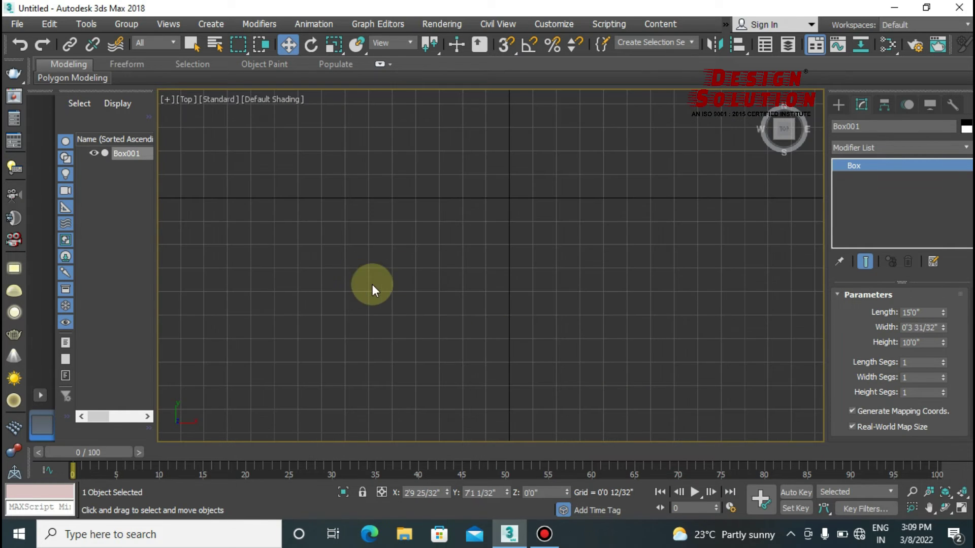
key(z)
Zoom around the wall, zoom extents again, and orbit into a 3D angle
scroll(507, 313, up, 1)
scroll(470, 357, down, 1)
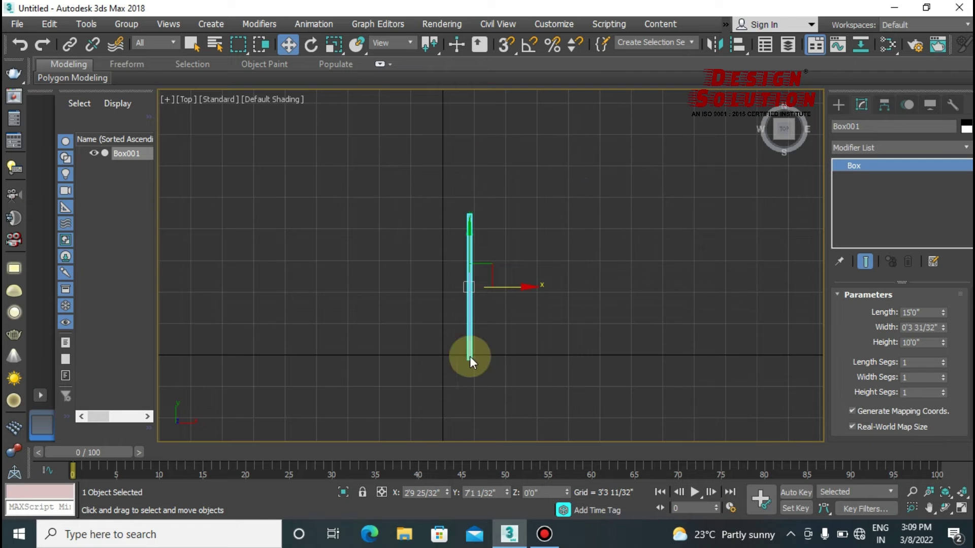
scroll(464, 267, up, 1)
scroll(662, 371, down, 1)
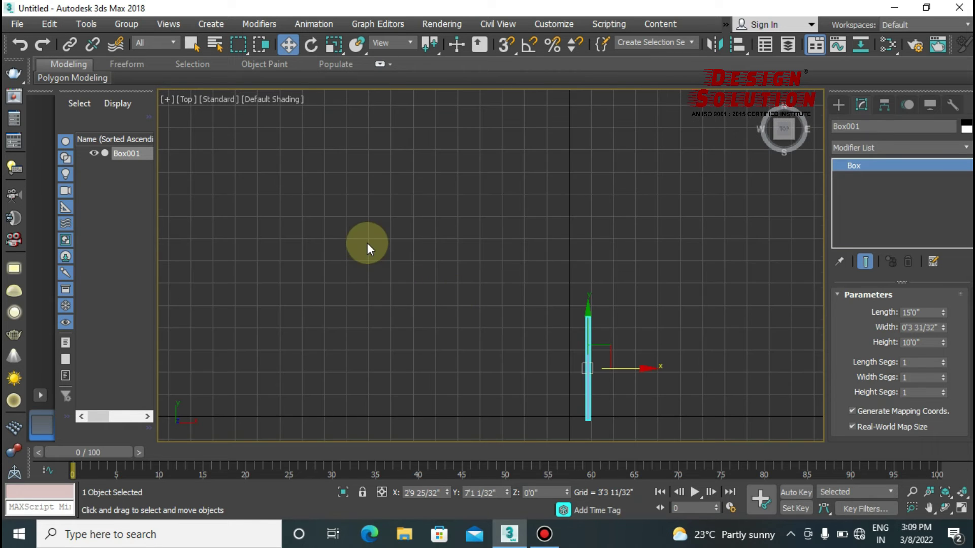
scroll(394, 206, up, 3)
scroll(402, 201, up, 1)
scroll(424, 183, up, 1)
scroll(435, 173, up, 1)
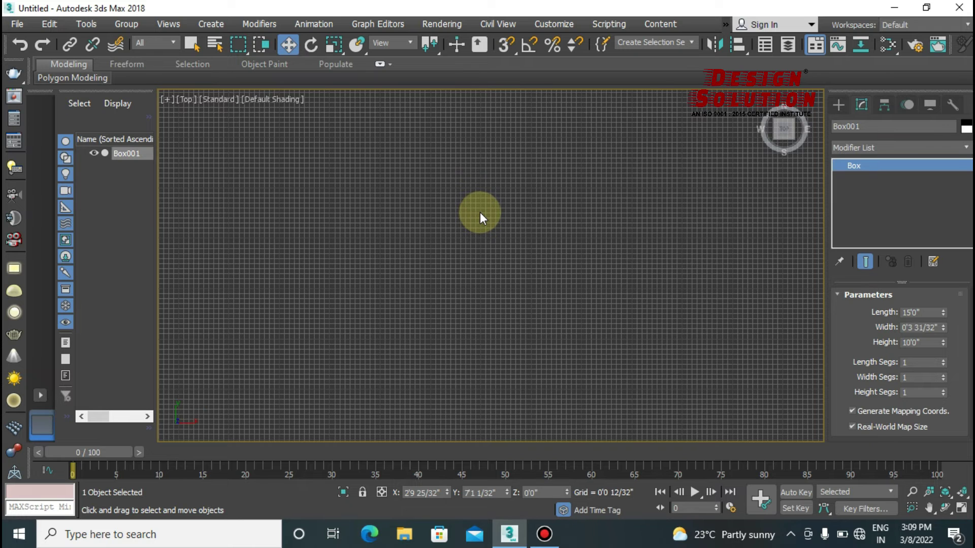
key(z)
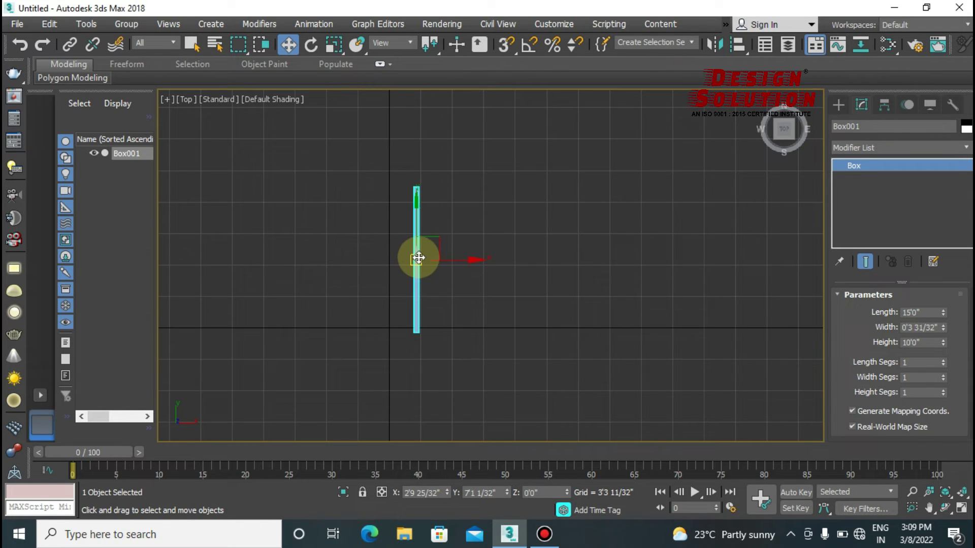
scroll(420, 235, up, 2)
scroll(392, 217, down, 1)
scroll(435, 250, up, 1)
scroll(440, 252, up, 1)
scroll(406, 273, down, 1)
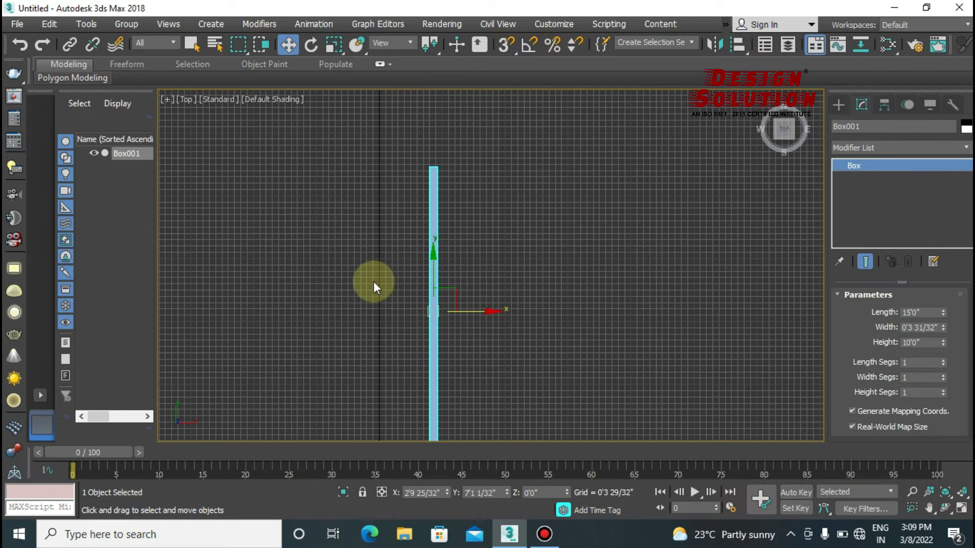
scroll(376, 277, down, 2)
mouse_move(415, 336)
alt+middle_down()
mouse_move(380, 282)
mouse_move(397, 250)
mouse_move(418, 250)
mouse_move(401, 295)
mouse_move(374, 252)
mouse_move(387, 235)
mouse_move(388, 339)
alt+middle_up()
Zoom the view in and out around the wall
scroll(405, 342, up, 2)
scroll(426, 300, up, 3)
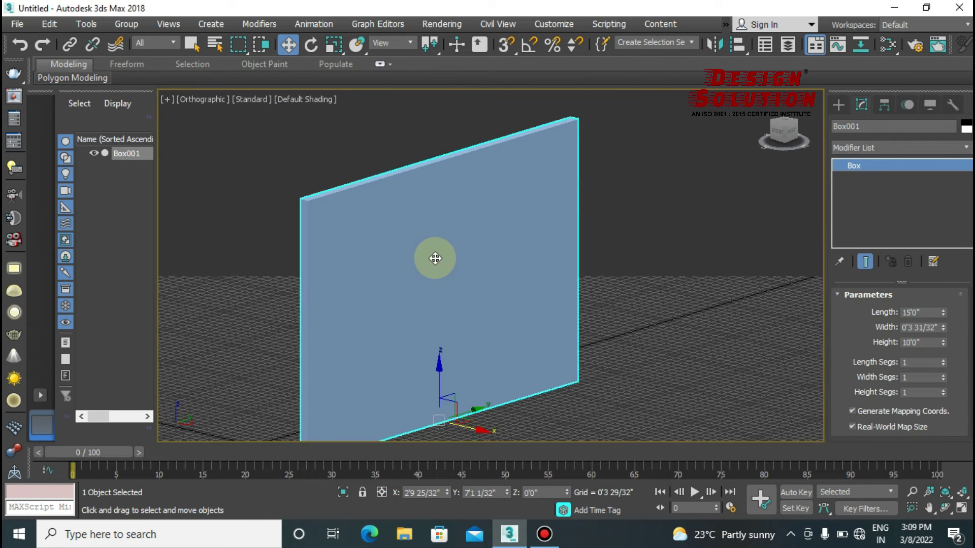
scroll(435, 259, down, 3)
scroll(457, 299, up, 1)
scroll(463, 293, up, 2)
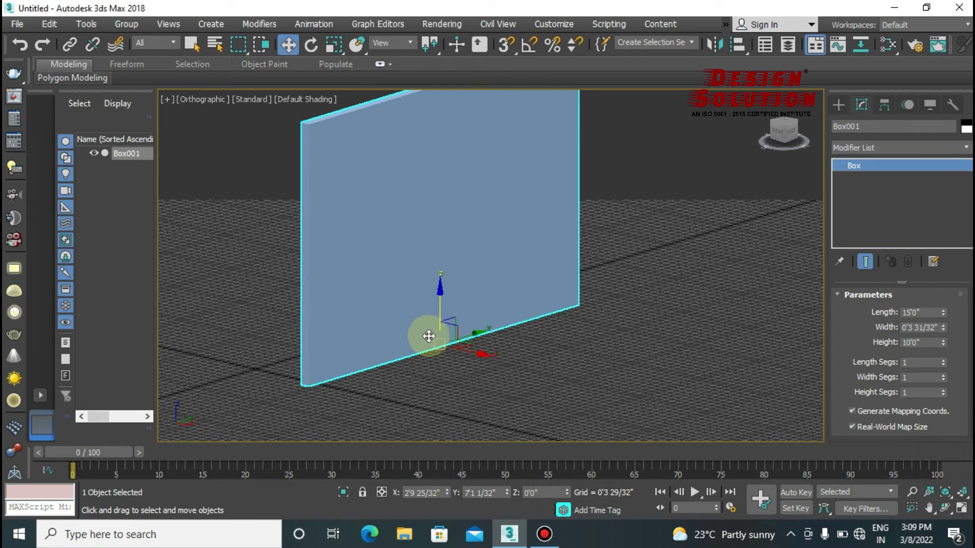
scroll(431, 336, down, 2)
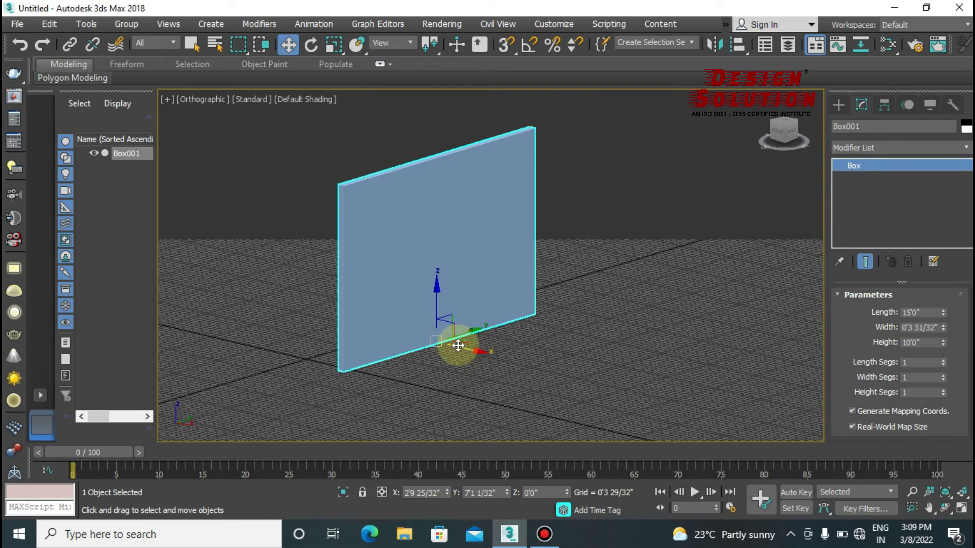
In the Top view, Shift-drag Box001 along X to make a Copy, Box002, at X 13'5"
key(t)
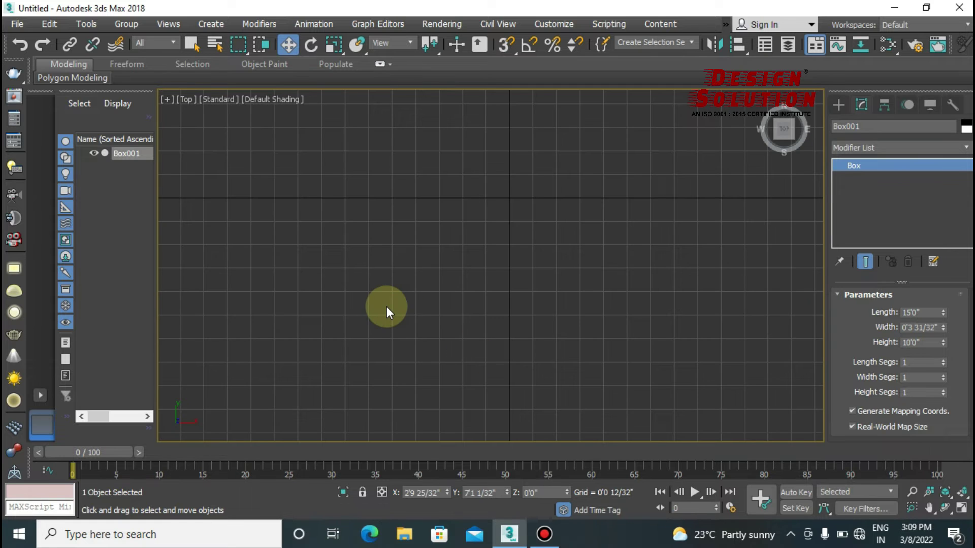
key(z)
mouse_move(392, 303)
middle_down()
mouse_move(464, 316)
mouse_move(417, 218)
middle_up()
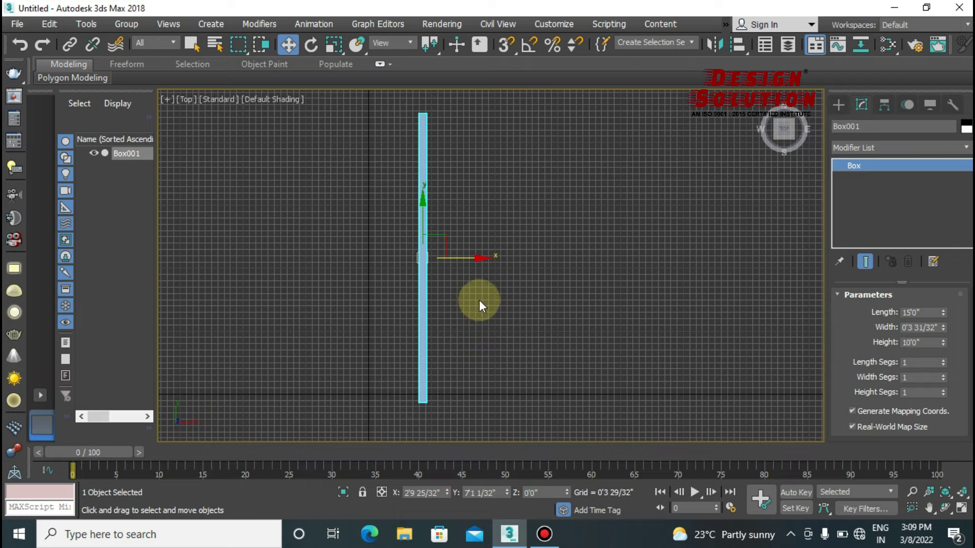
shift+drag(480, 261, 681, 306)
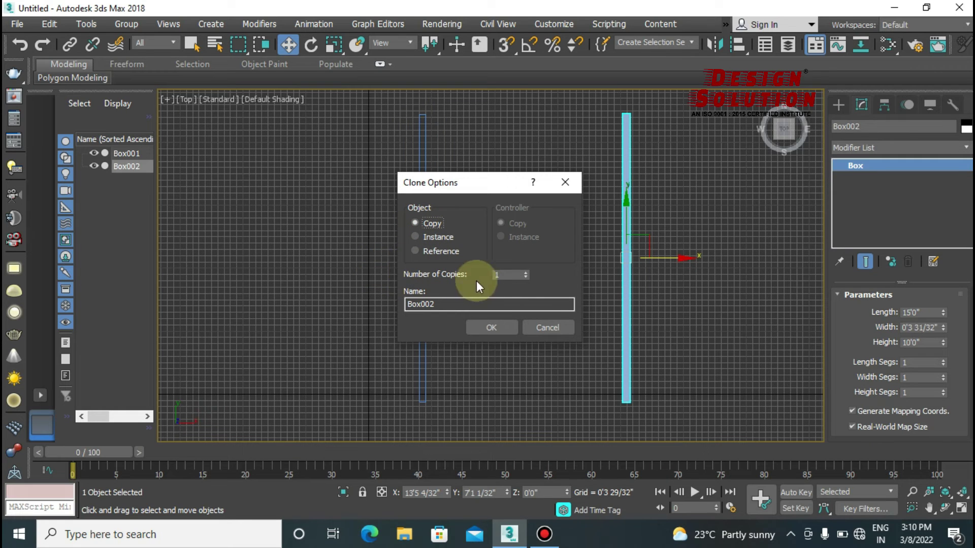
click(500, 327)
scroll(384, 264, down, 3)
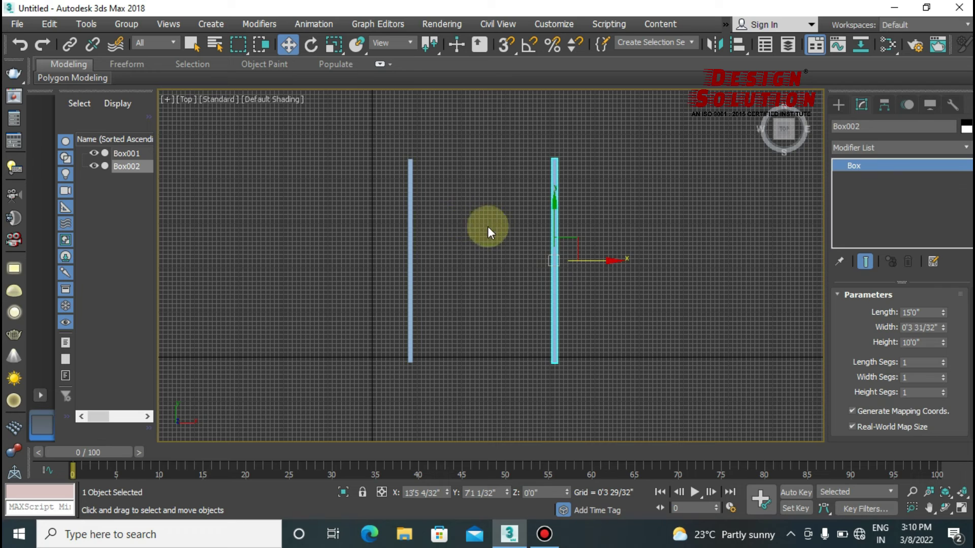
Orbit into 3D and switch to Perspective to see Box001 and Box002 side by side
click(553, 232)
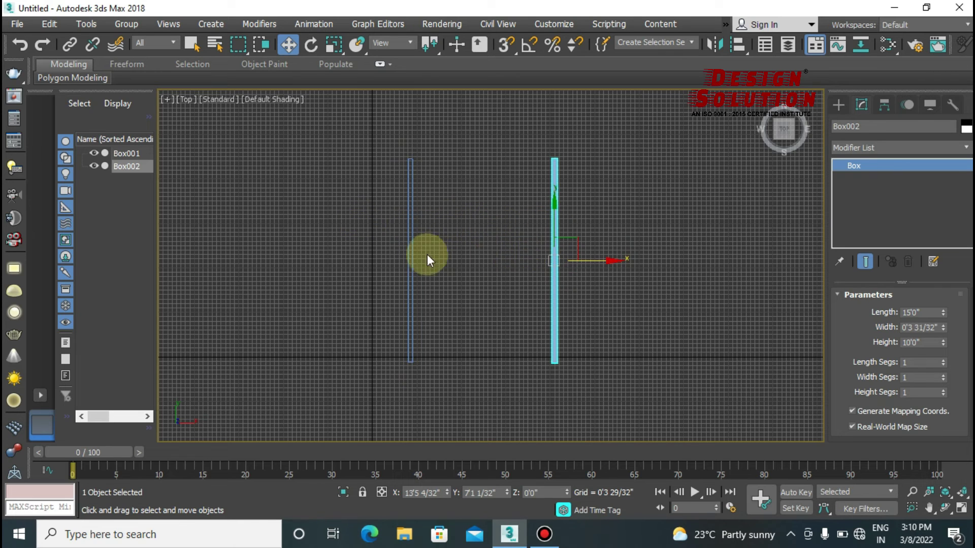
scroll(429, 252, down, 3)
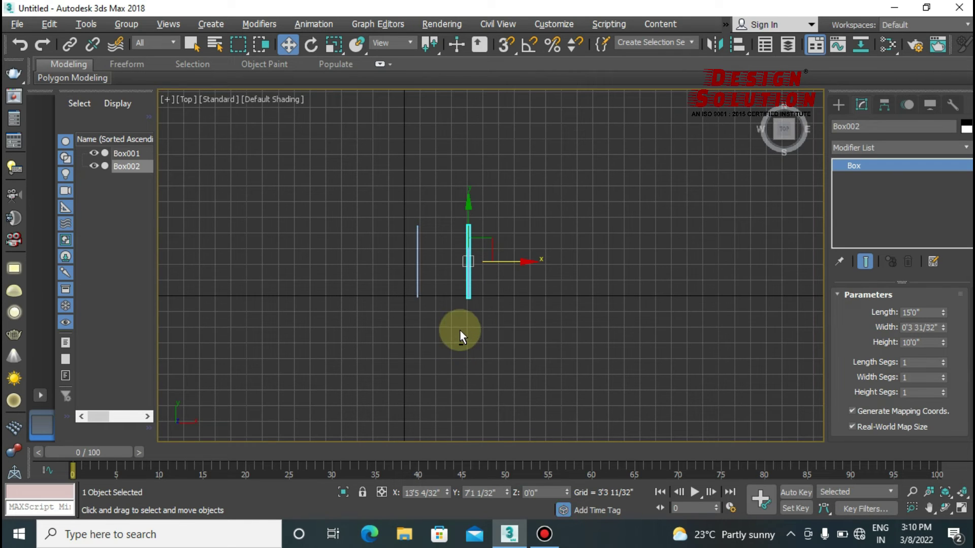
mouse_move(442, 303)
alt+middle_down()
mouse_move(422, 261)
mouse_move(437, 215)
alt+middle_up()
scroll(437, 244, up, 3)
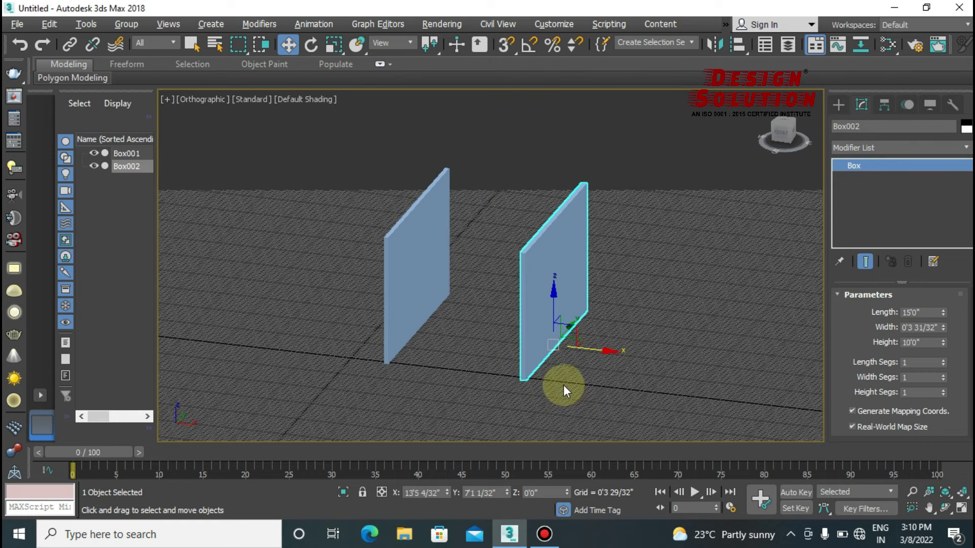
key(p)
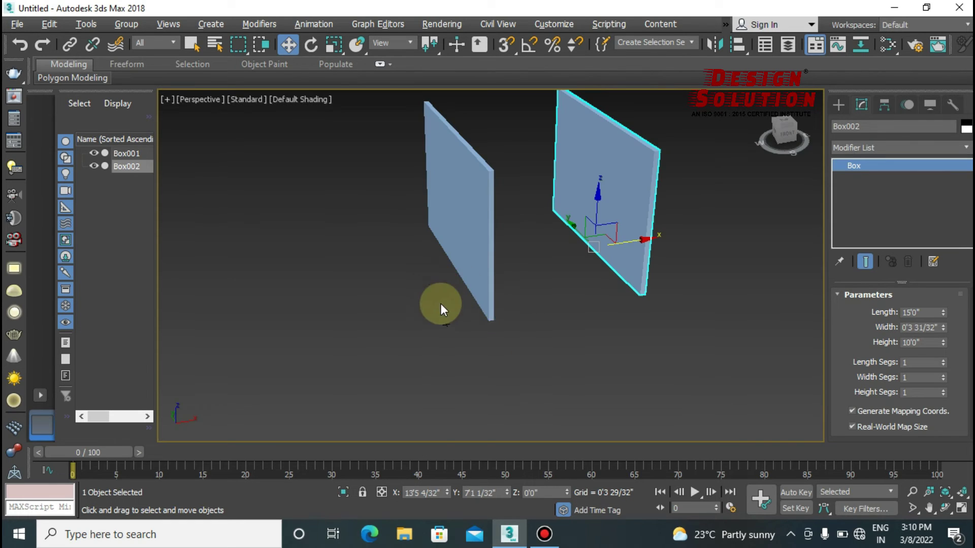
scroll(442, 305, down, 5)
alt+middle_drag(392, 324, 446, 279)
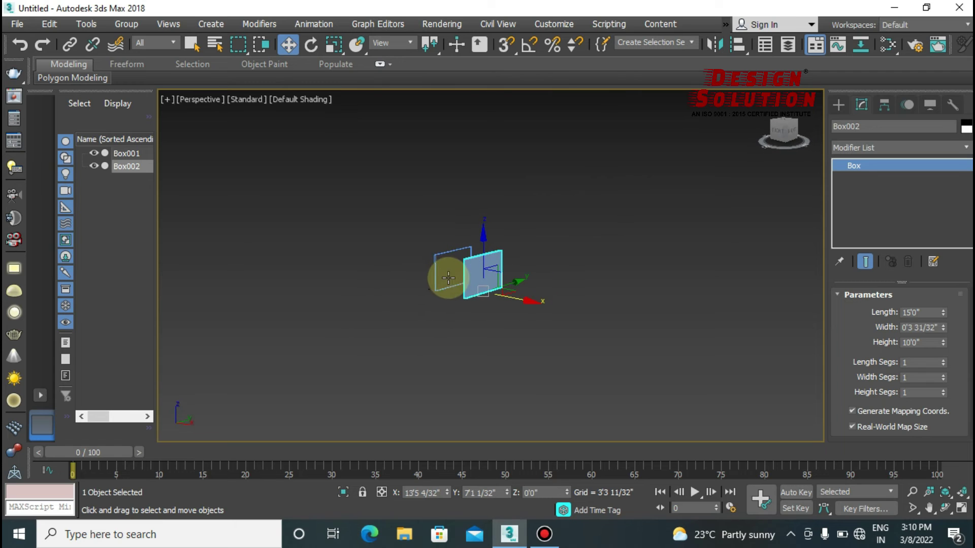
scroll(723, 285, up, 3)
click(798, 165)
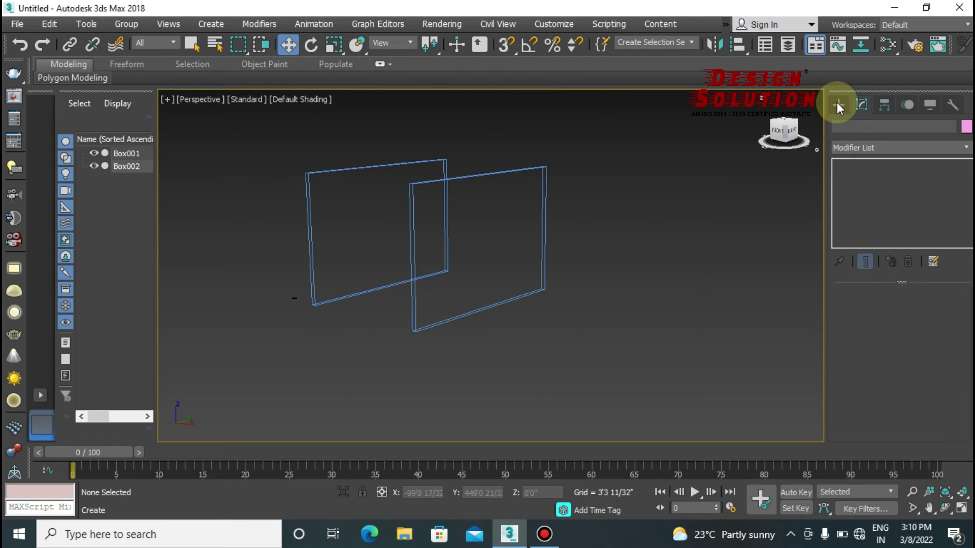
click(839, 105)
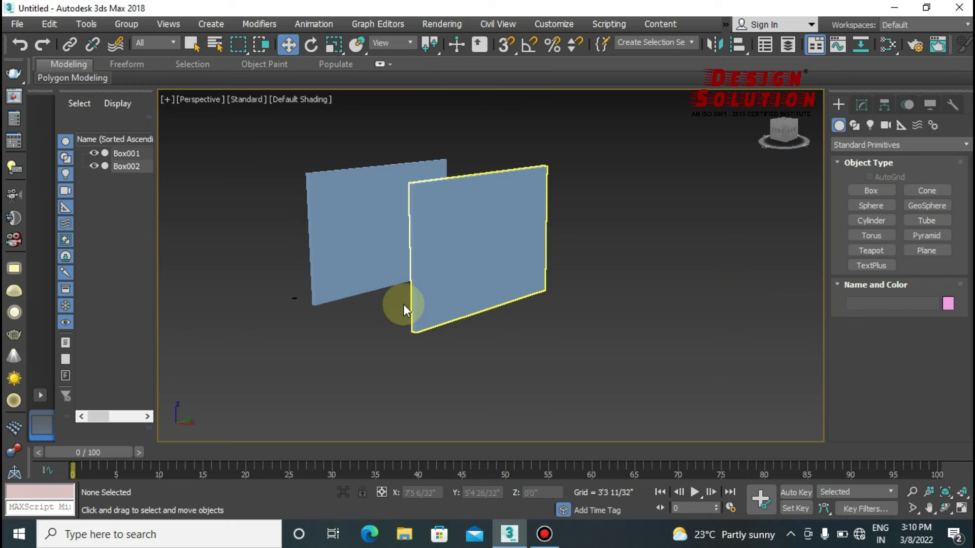
mouse_move(407, 311)
alt+middle_down()
mouse_move(448, 336)
mouse_move(469, 279)
mouse_move(361, 293)
alt+middle_up()
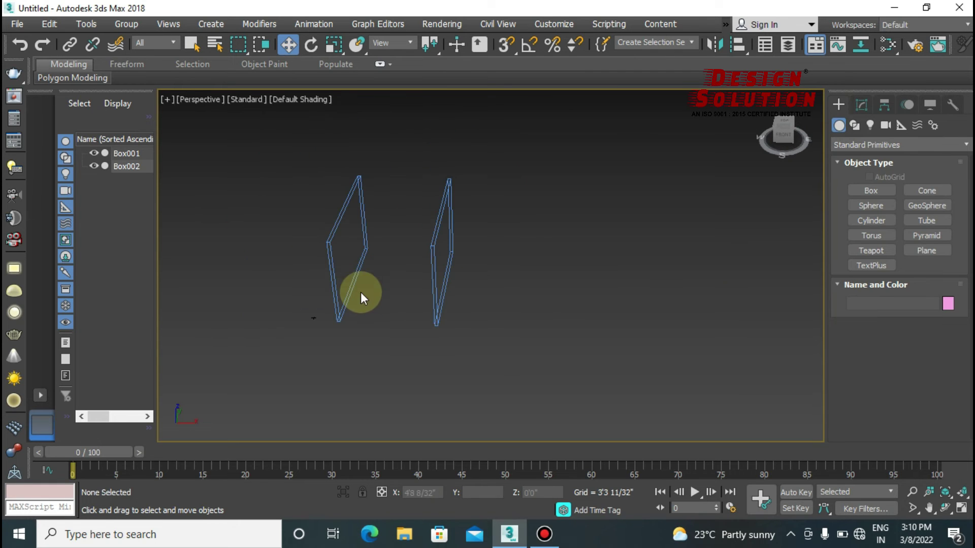
scroll(451, 266, up, 3)
scroll(451, 265, down, 4)
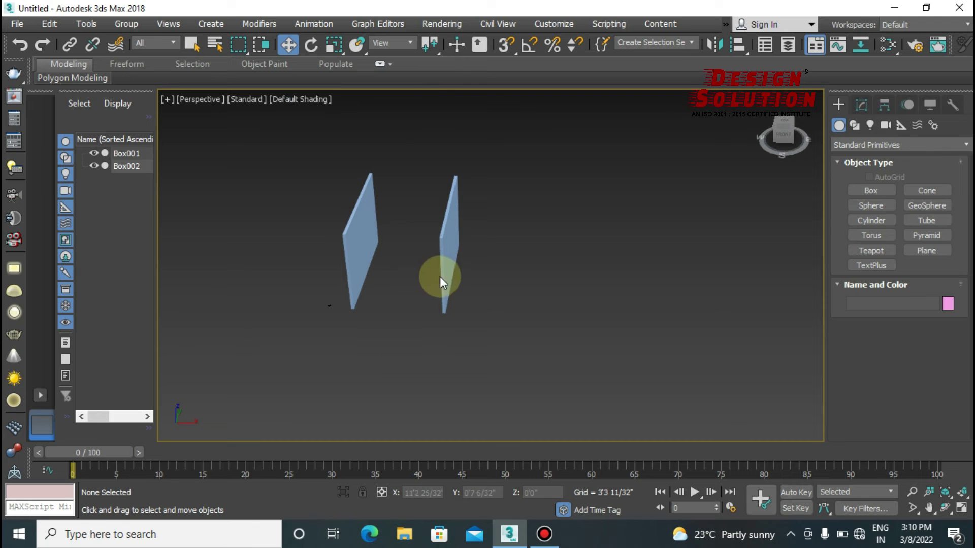
click(448, 255)
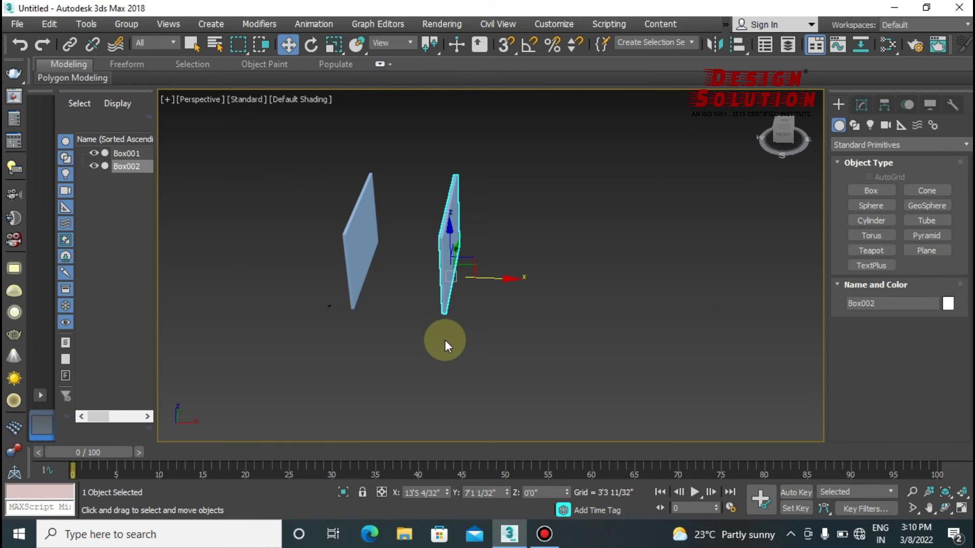
In Top view, clone Box002 to the right as Box003, placed at X 33'8 8/32"
key(t)
scroll(325, 287, down, 5)
scroll(339, 260, down, 3)
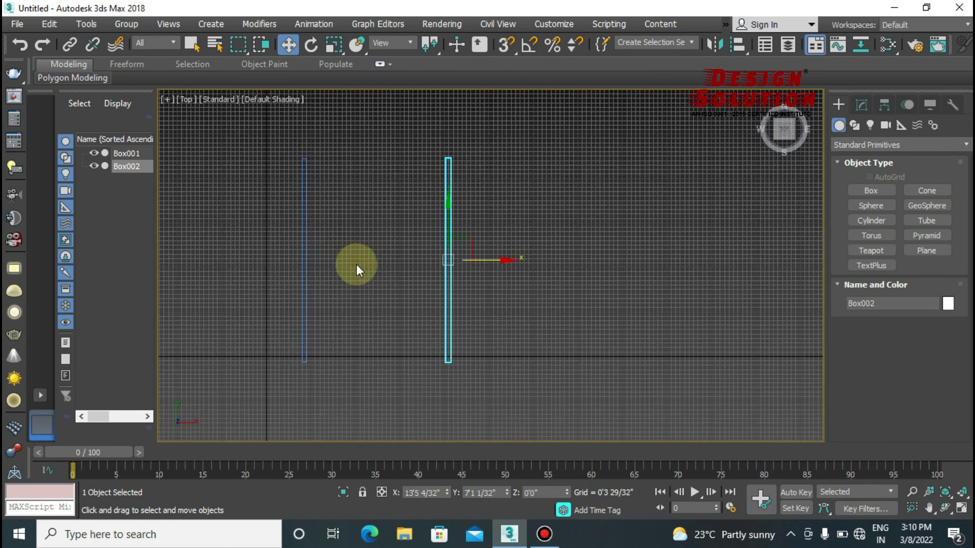
scroll(356, 263, down, 2)
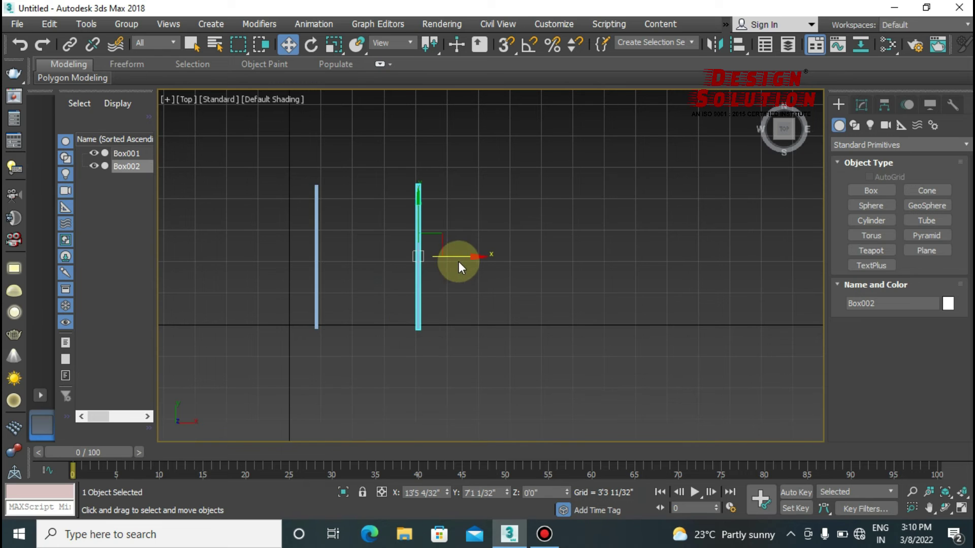
drag(480, 256, 654, 290)
click(473, 327)
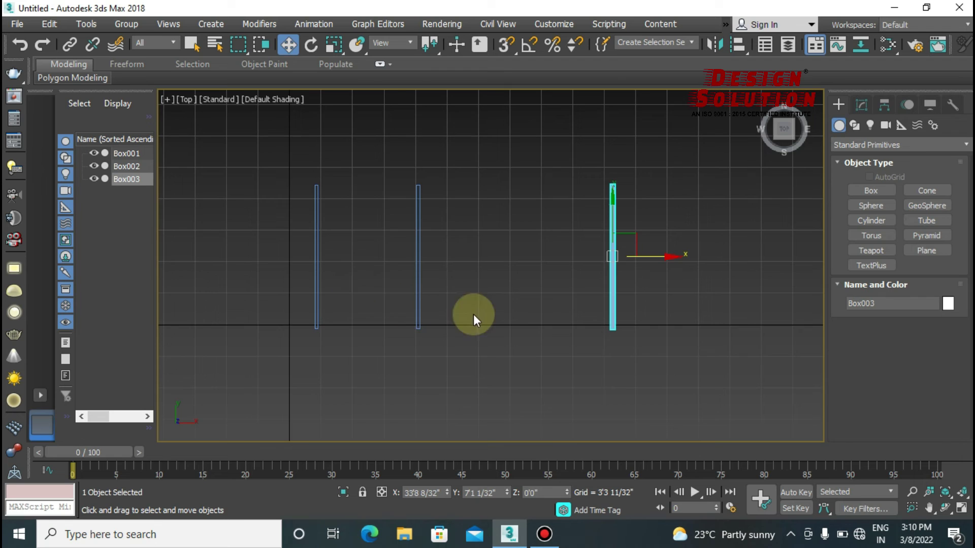
scroll(508, 299, down, 1)
scroll(543, 269, up, 4)
key(e)
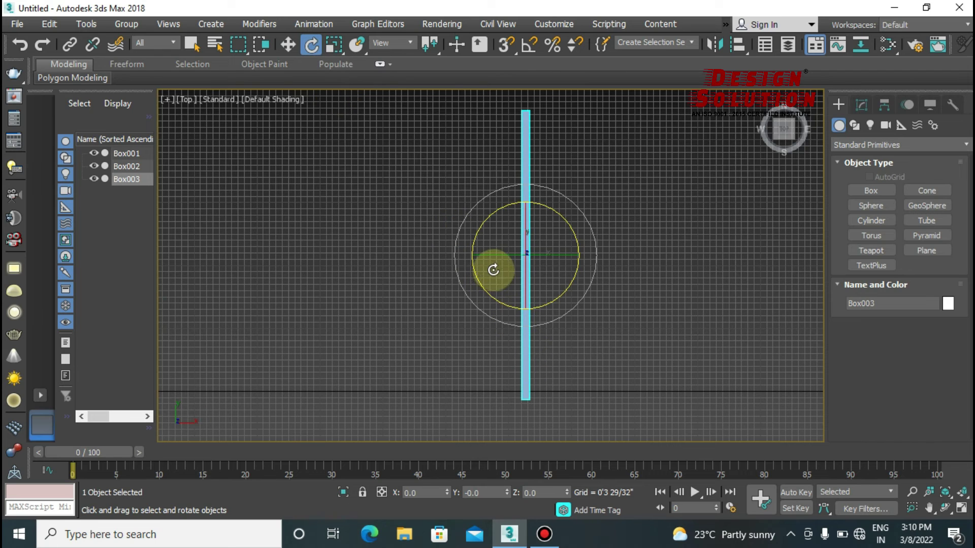
Rotate Box003 90° about Z, then orbit the view to check the walls in 3D
scroll(514, 279, down, 2)
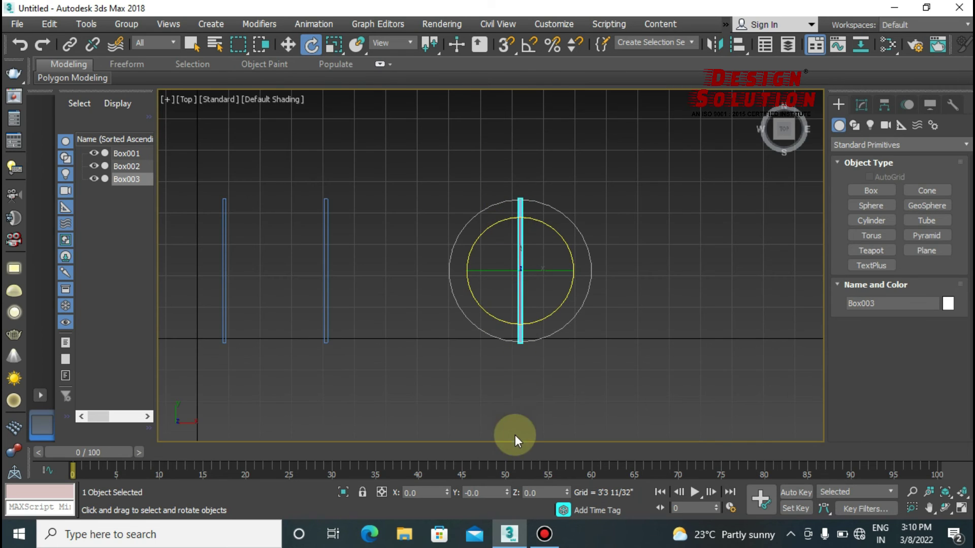
drag(545, 498, 511, 477)
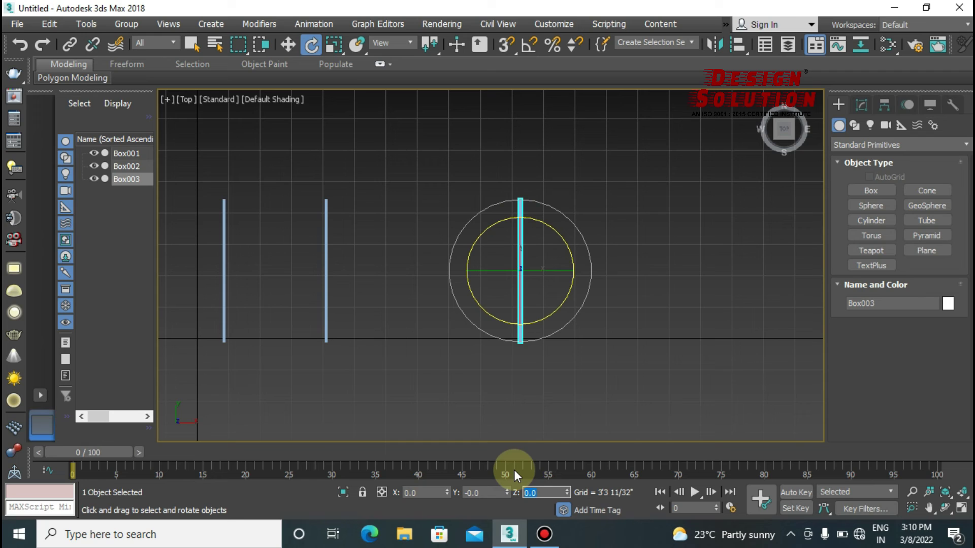
text(90)
key(Return)
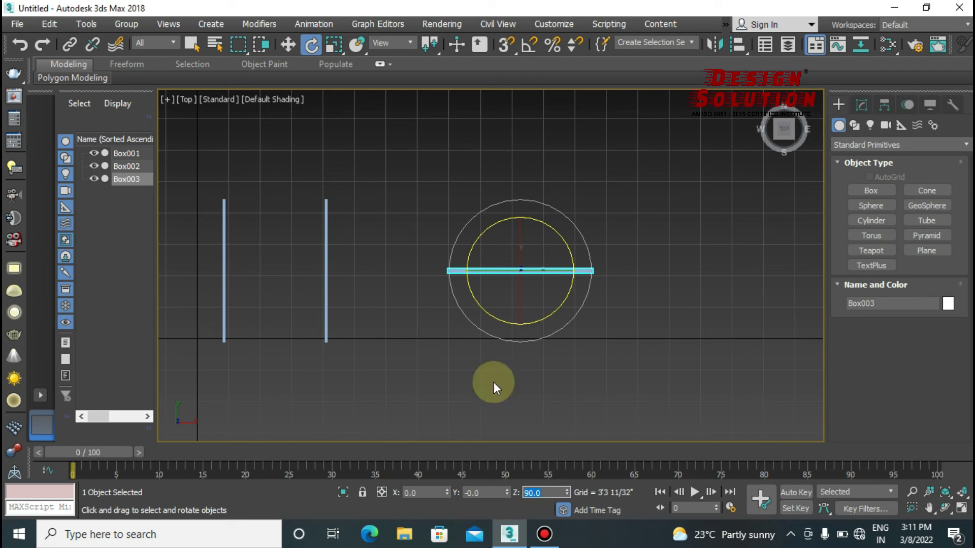
scroll(489, 406, down, 2)
scroll(467, 403, down, 1)
mouse_move(438, 395)
alt+middle_down()
mouse_move(389, 285)
mouse_move(529, 442)
mouse_move(472, 386)
alt+middle_up()
scroll(472, 386, up, 2)
scroll(496, 366, up, 1)
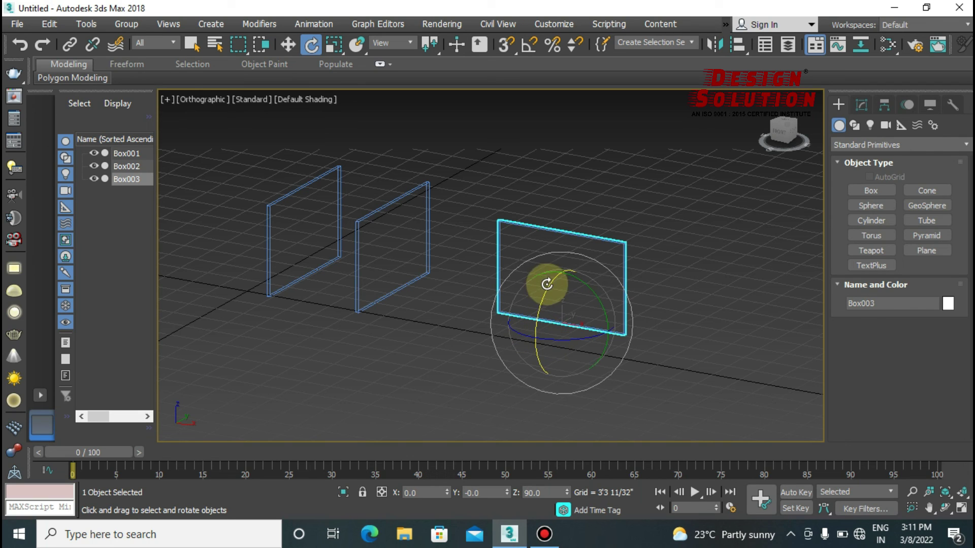
Toggle shaded display with F3, then trial-rotate Box003 and cancel to keep its 90° turn
key(F3)
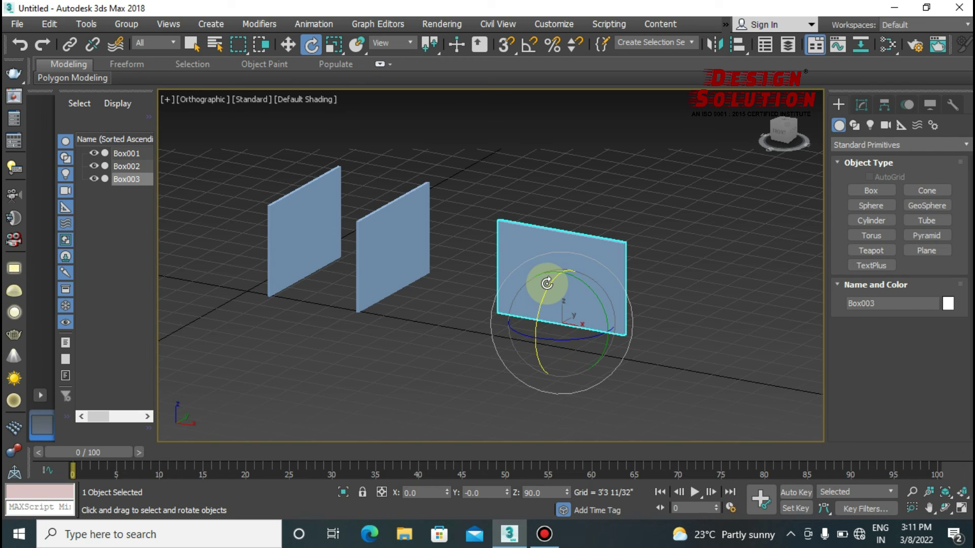
key(F3)
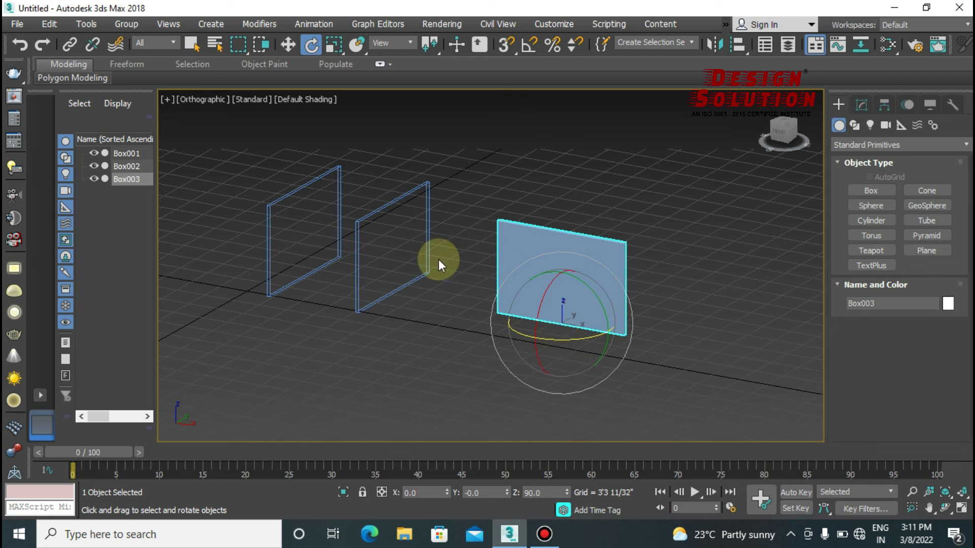
mouse_move(579, 341)
mouse_down()
mouse_move(627, 344)
mouse_move(527, 332)
mouse_move(544, 348)
mouse_move(562, 298)
mouse_move(634, 342)
mouse_up()
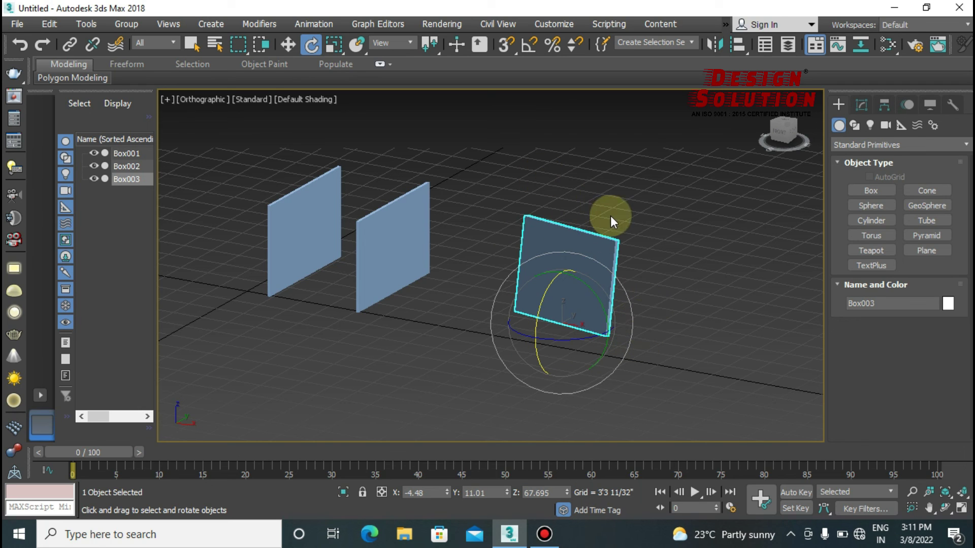
right_click(644, 255)
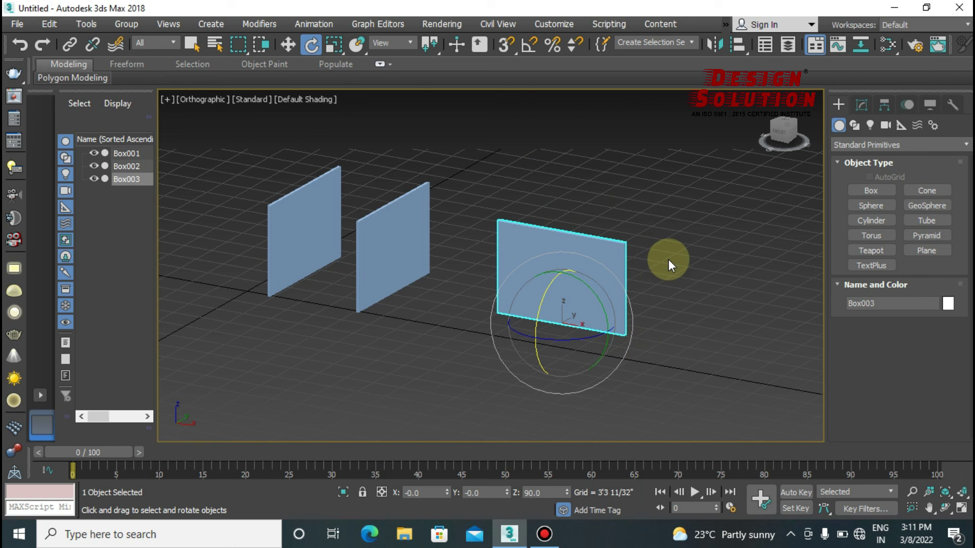
Return to Move mode and deselect Box003, leaving three shaded walls
click(637, 256)
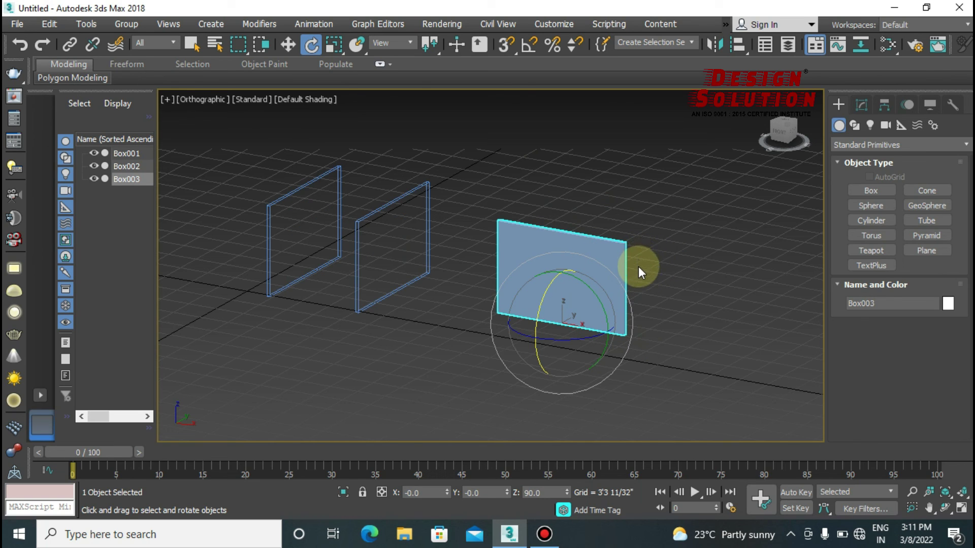
key(w)
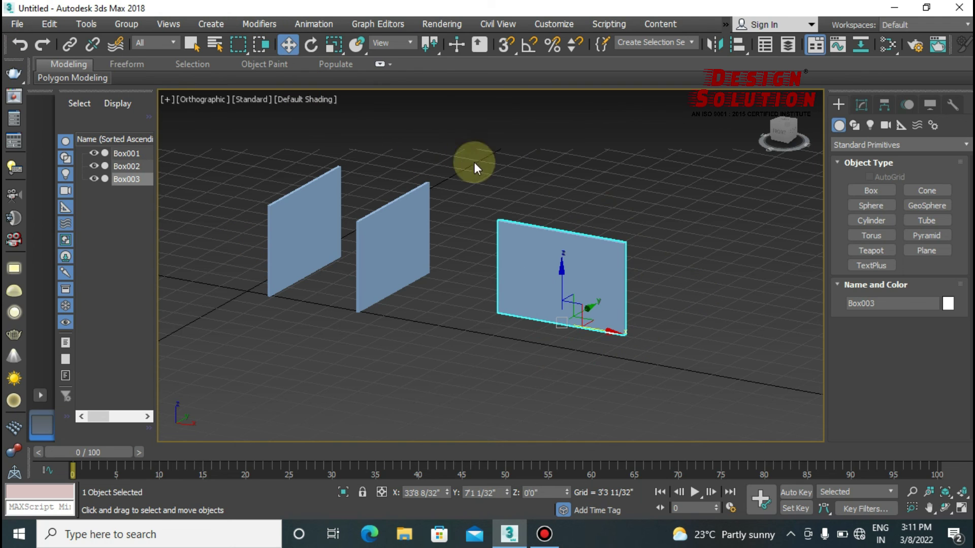
click(617, 237)
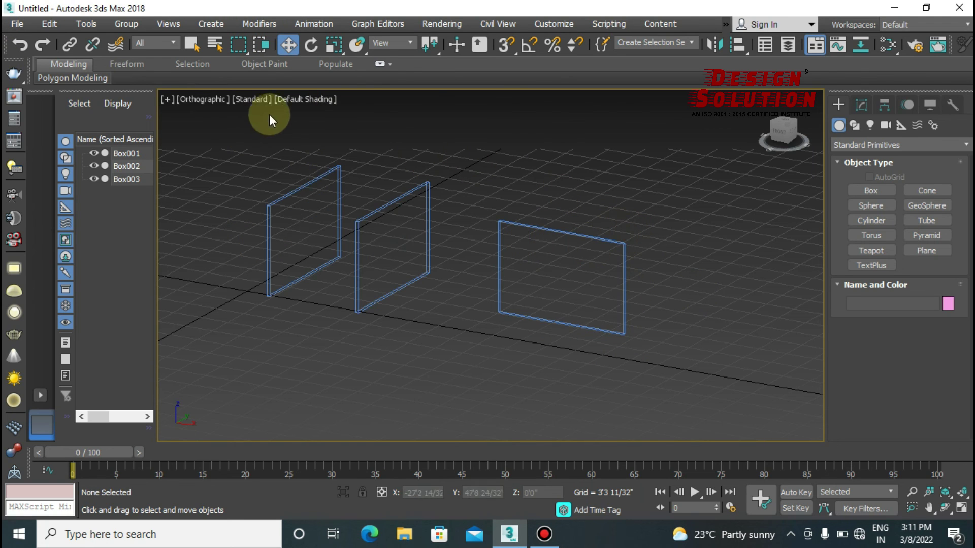